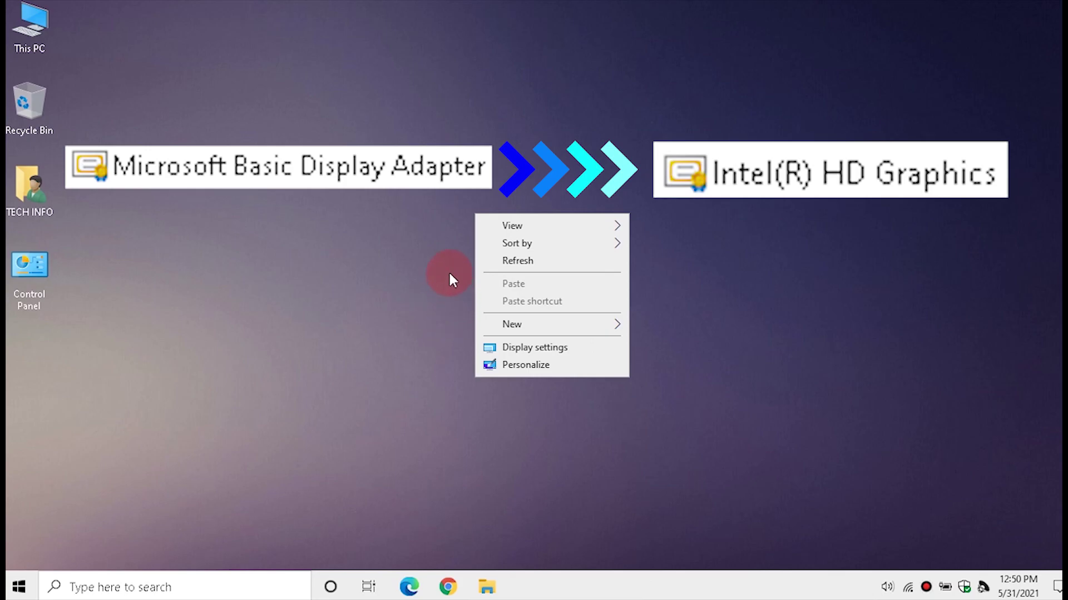
Refresh the Windows 10 desktop from its right-click menu.
click(503, 261)
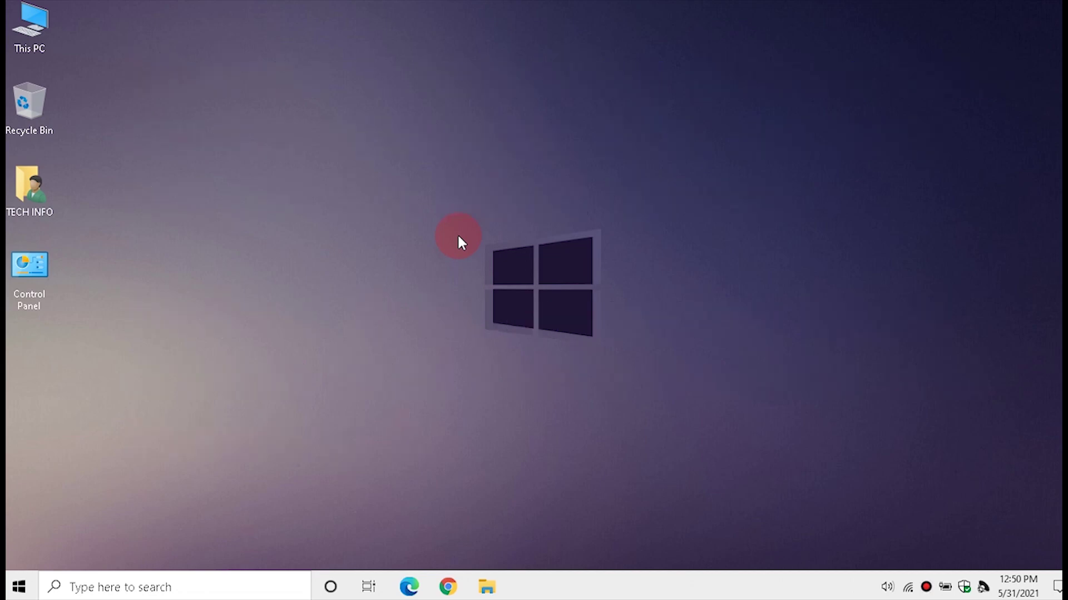
Run systempropertiesadvanced and leave Device Installation Settings unchanged on the Hardware tab.
key(super+r)
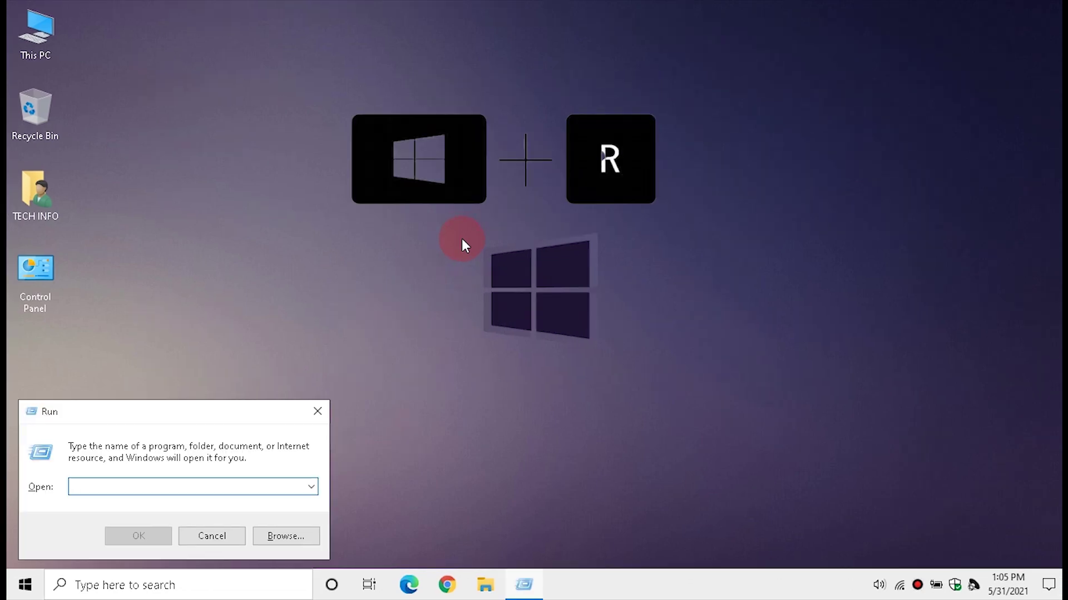
text(systemprop)
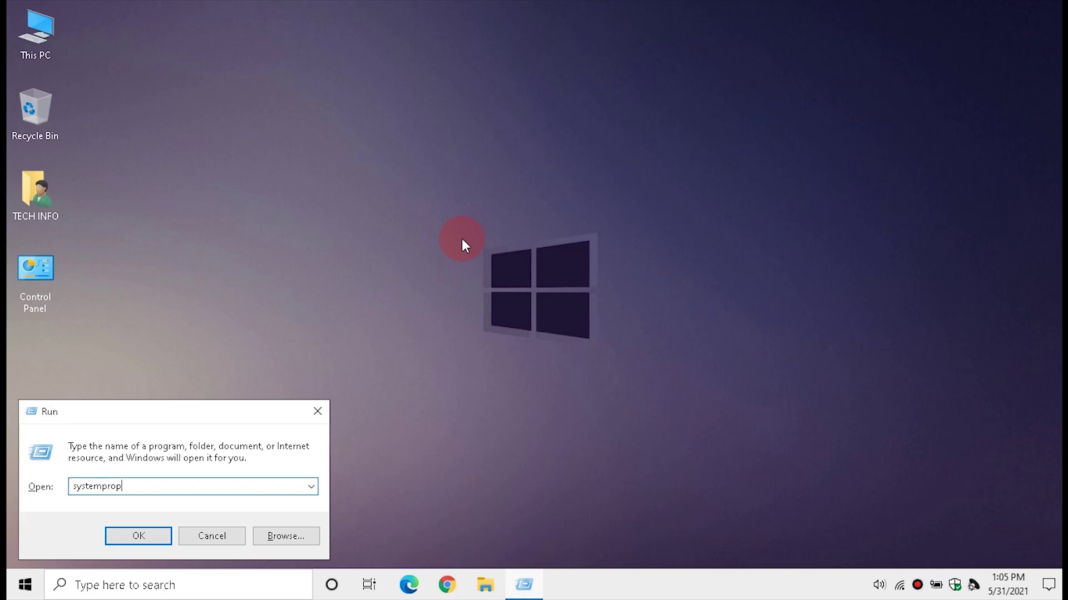
text(ertiesadvanced)
key(Return)
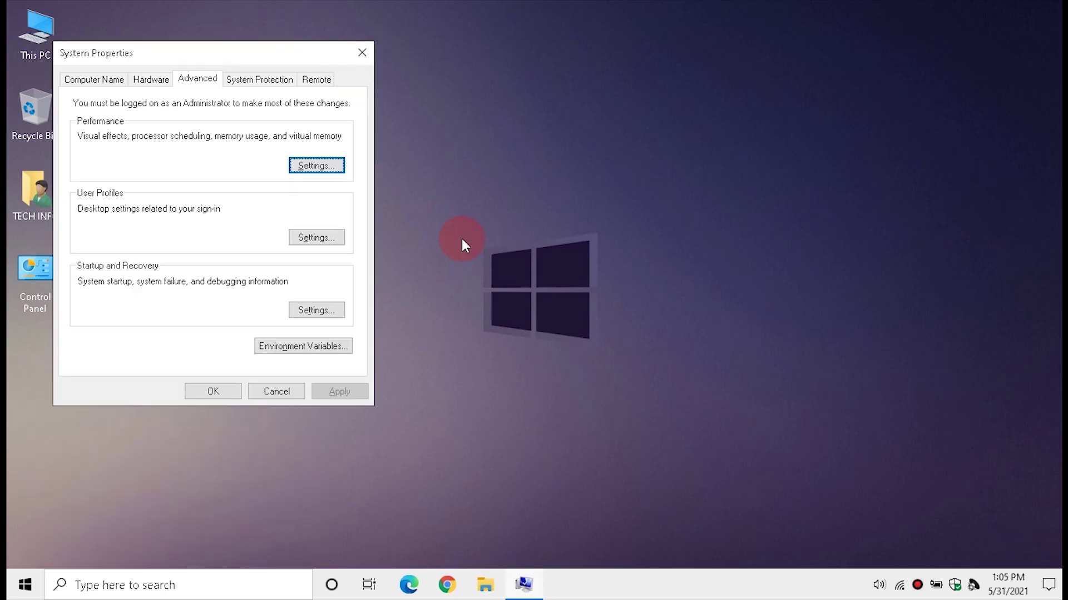
click(150, 83)
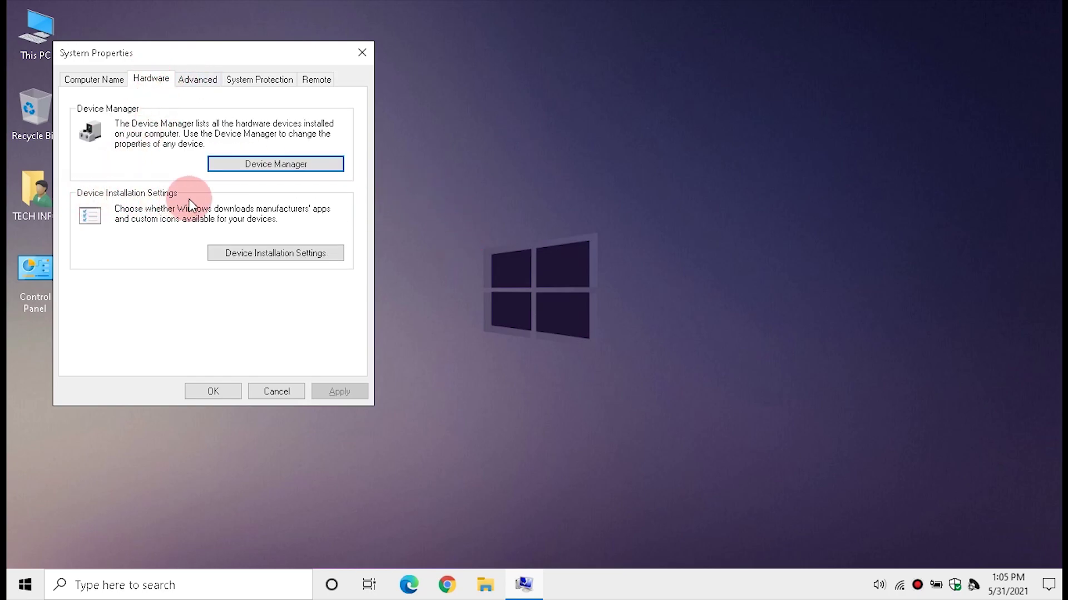
click(276, 253)
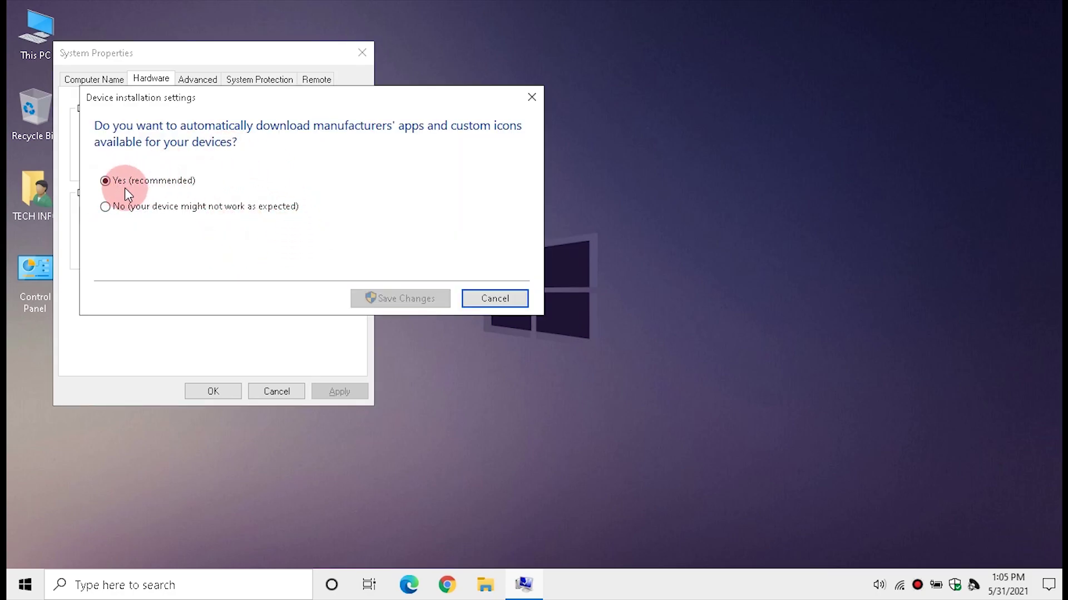
click(483, 296)
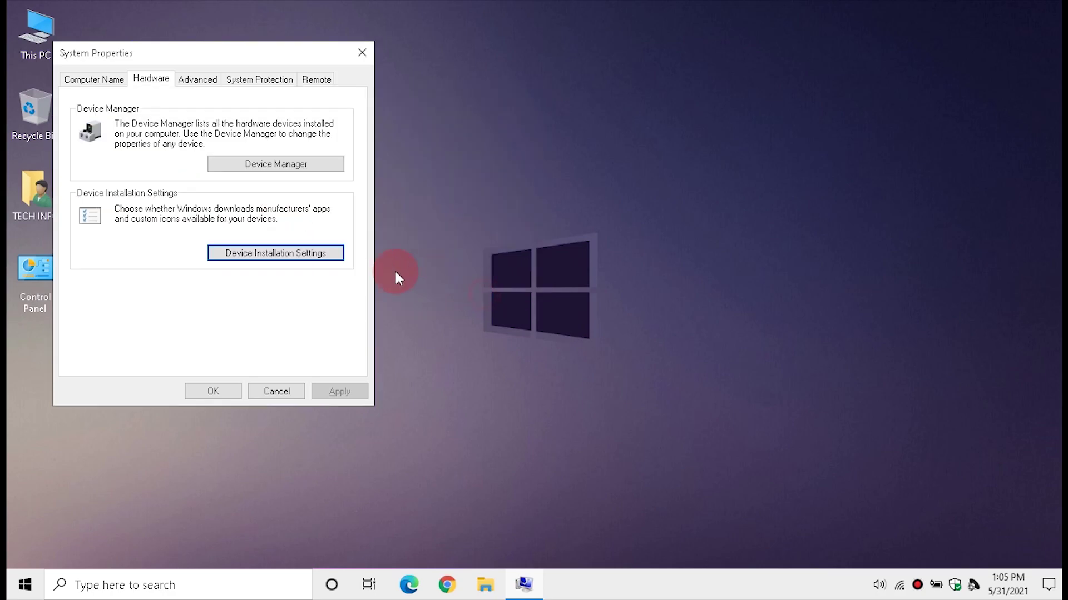
Accept System Properties and launch Device Manager from the Run box.
click(223, 389)
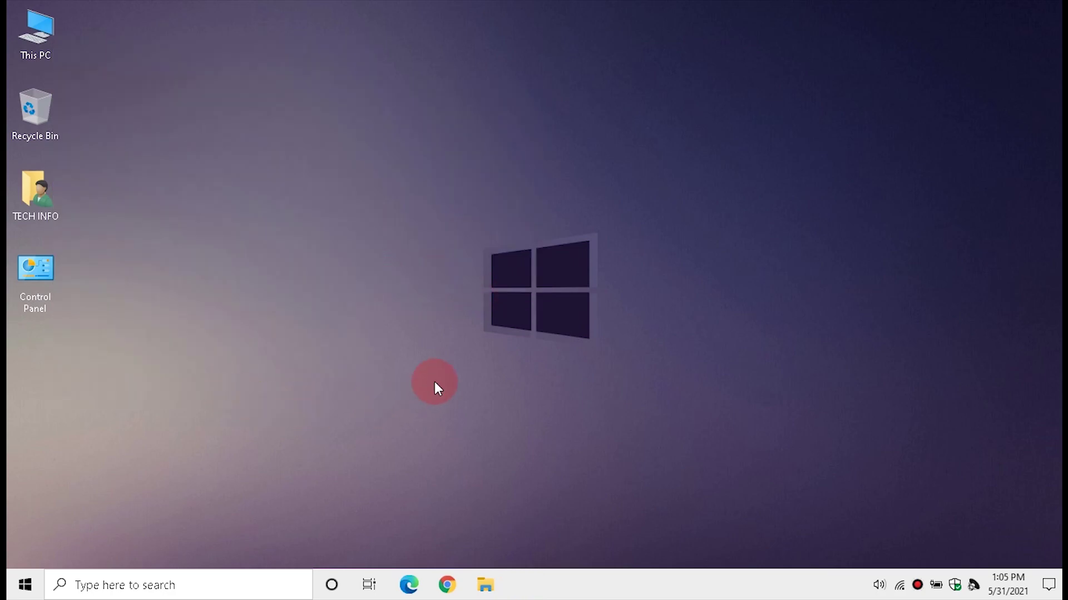
key(super+r)
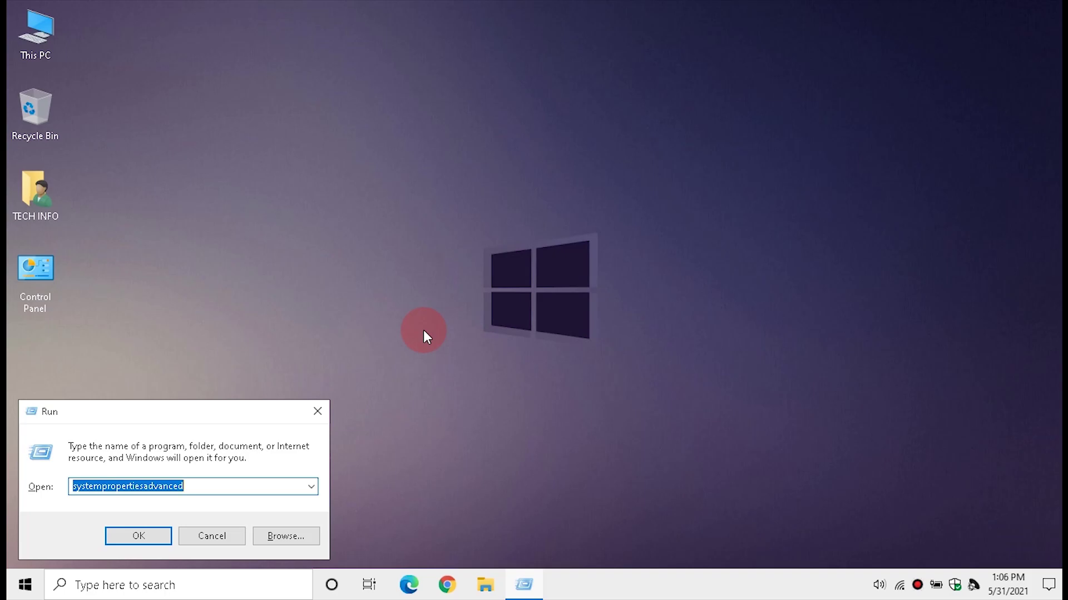
text(devmgmt.msc)
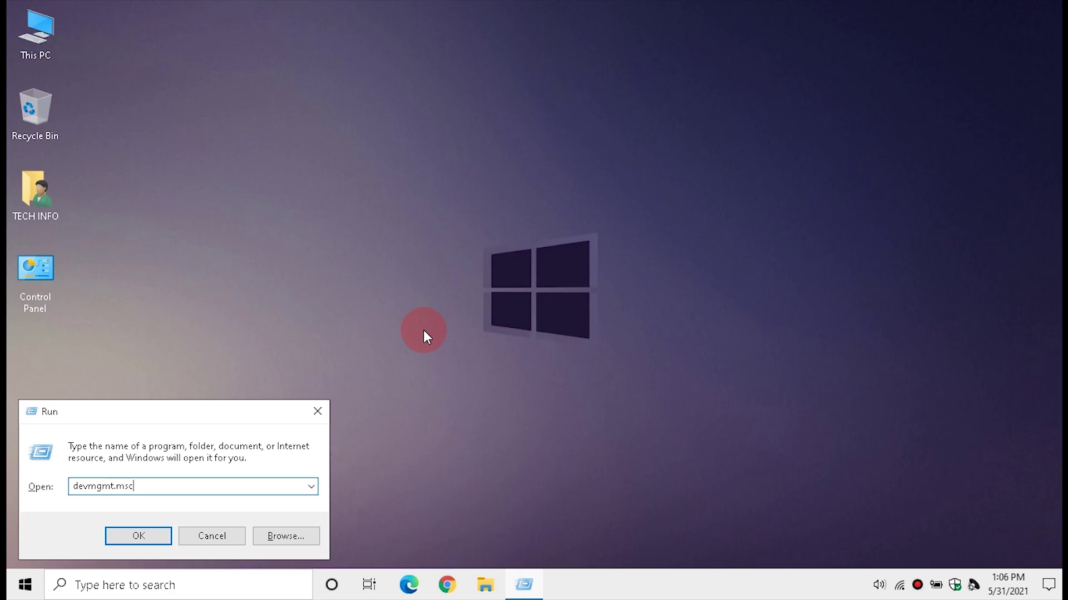
key(Return)
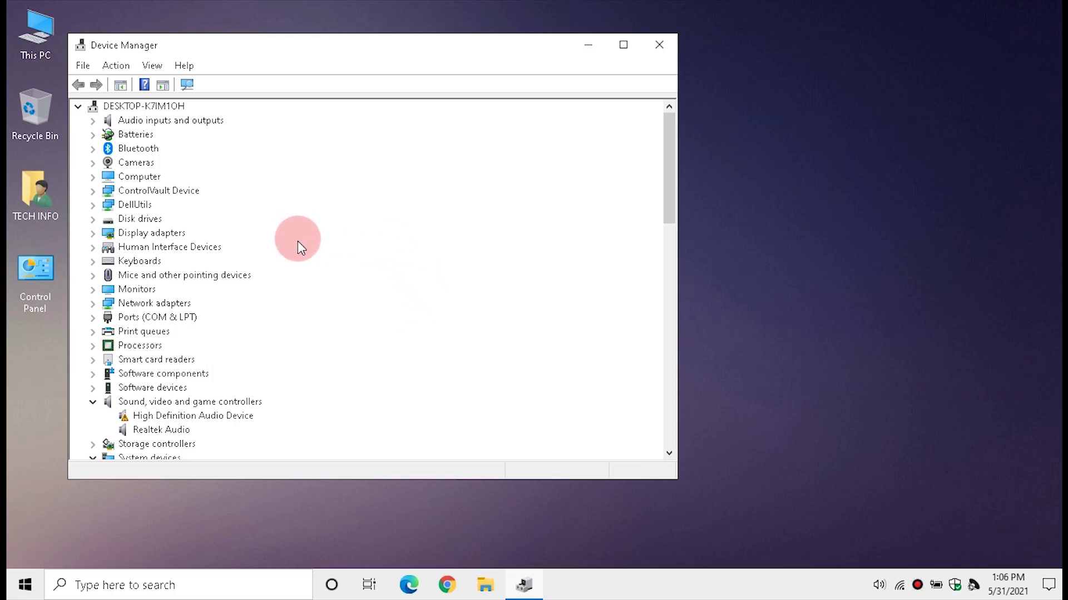
Search automatically for a Microsoft Basic Display Adapter driver, find it current, and close Device Manager.
double_click(97, 232)
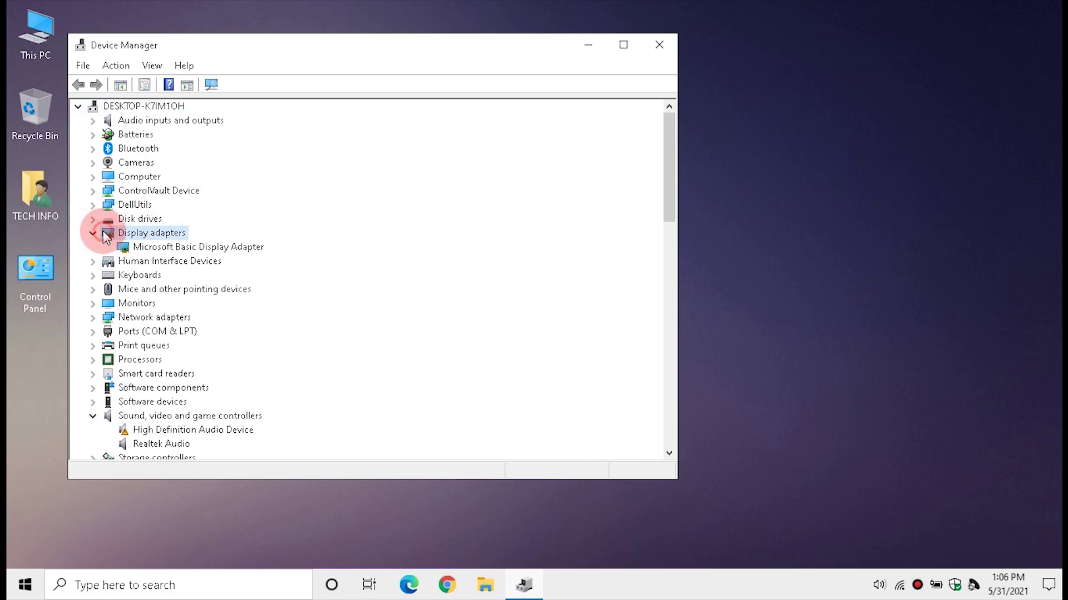
click(149, 248)
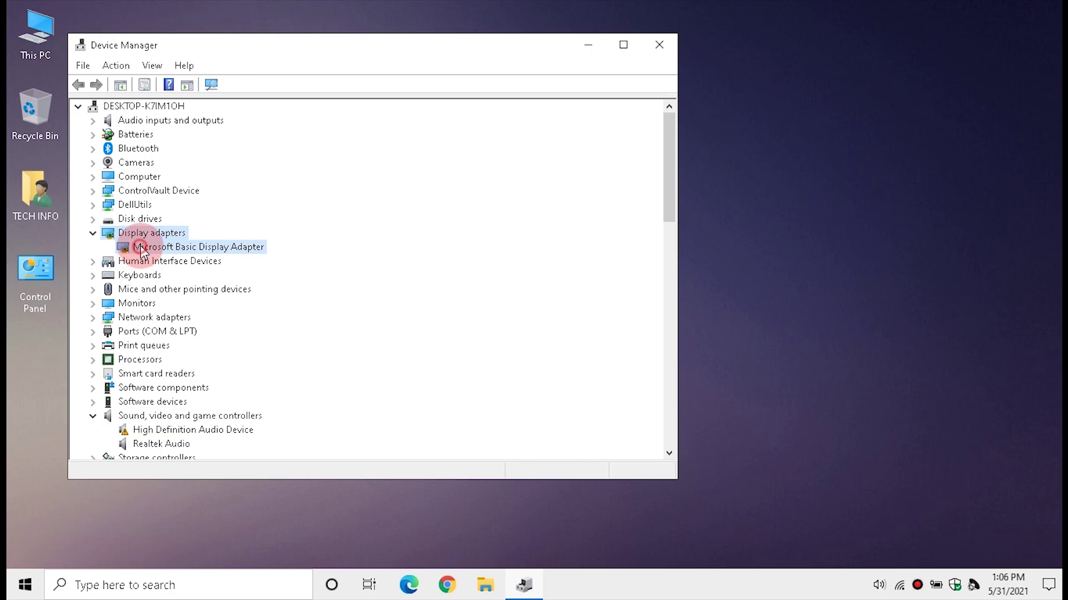
right_click(204, 249)
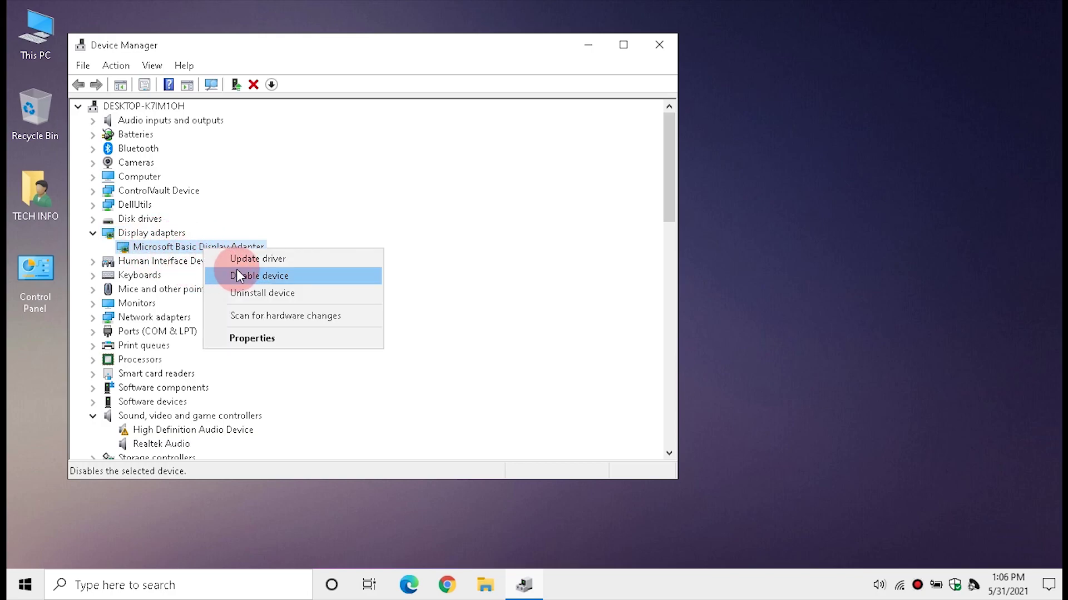
click(261, 259)
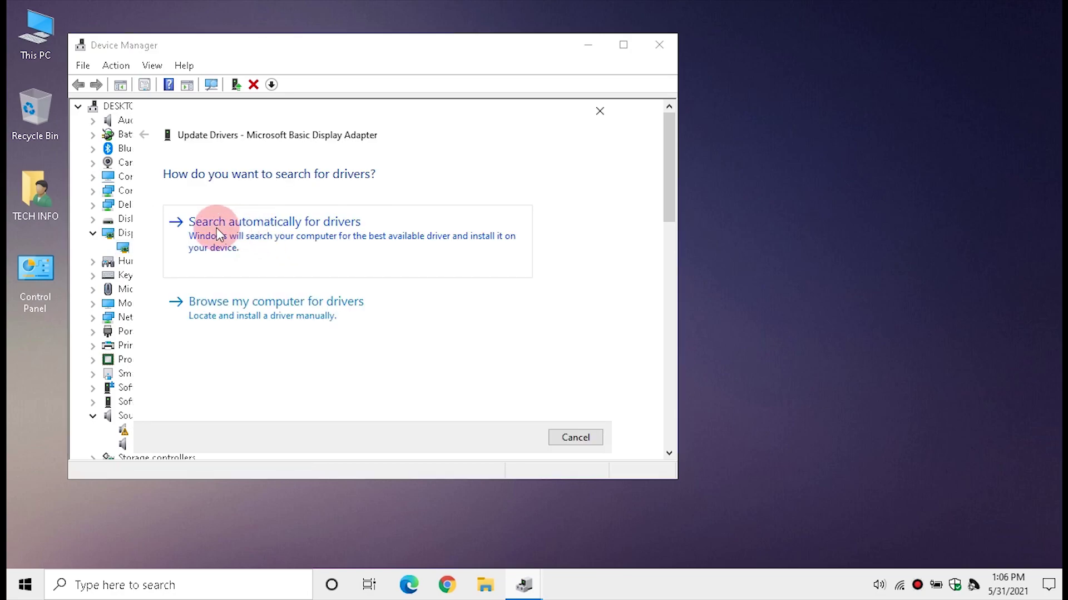
click(249, 241)
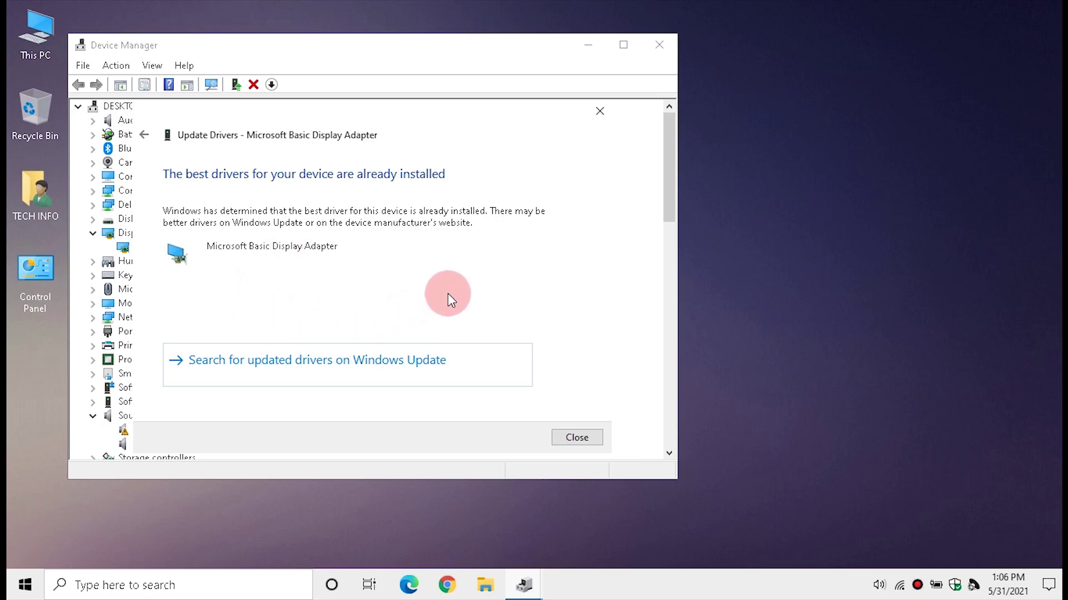
click(564, 441)
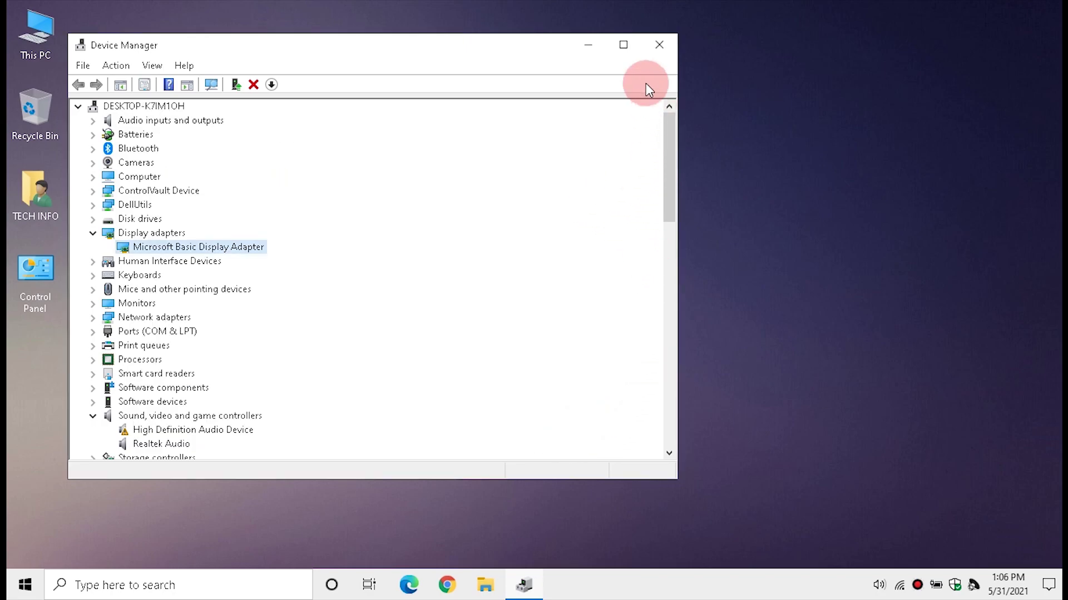
click(658, 45)
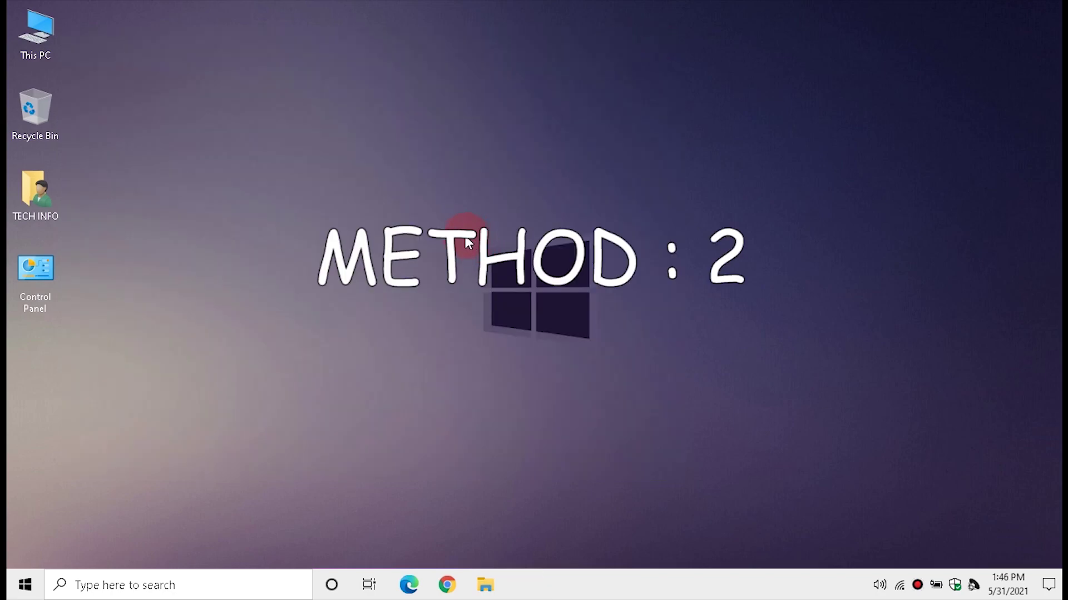
Load downloadcenter.intel.com in Google Chrome.
click(450, 588)
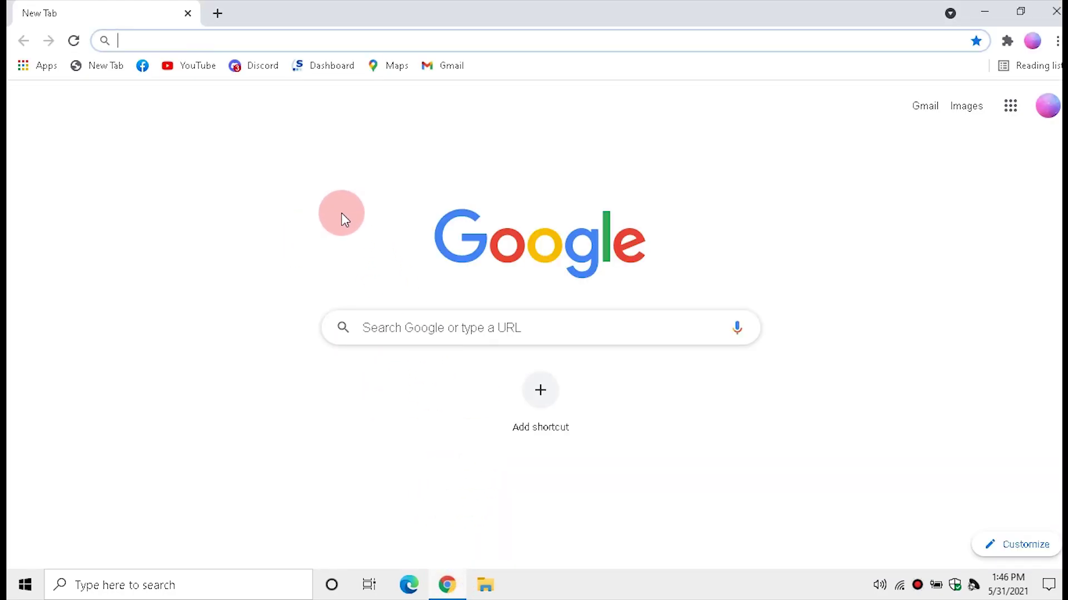
text(downloadcenter.intel.)
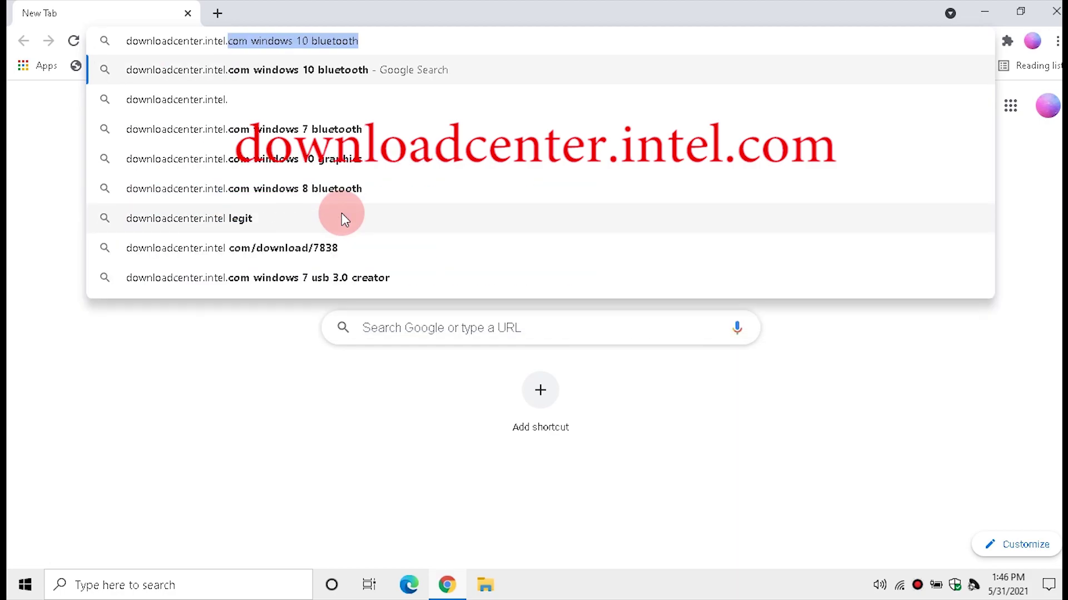
text(com)
key(Return)
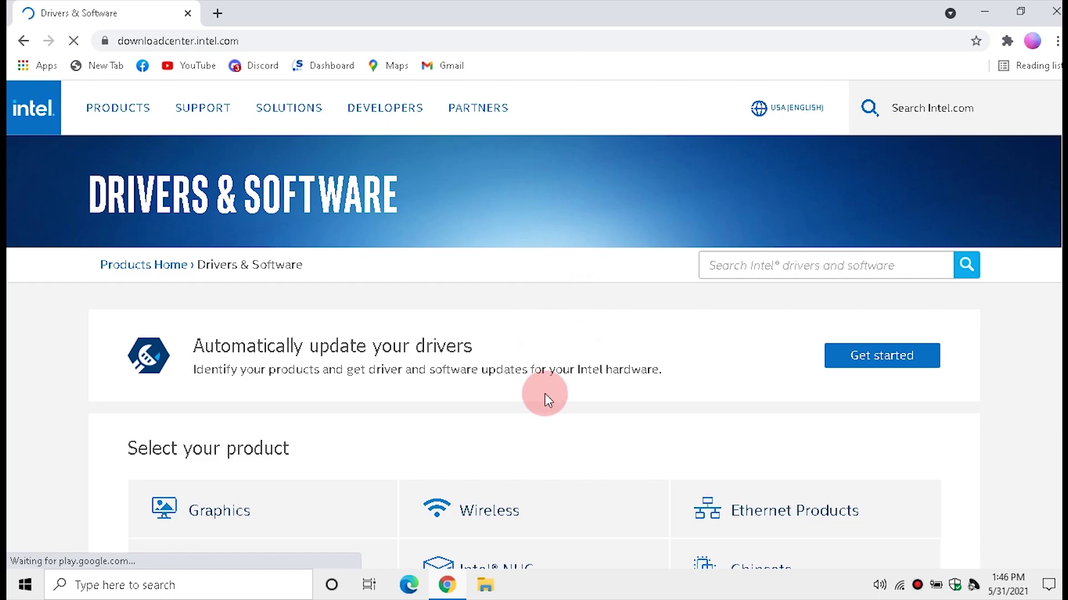
Confirm in Task Manager's CPU performance view that the processor is an i7-5600U, then close it.
right_click(611, 582)
click(637, 503)
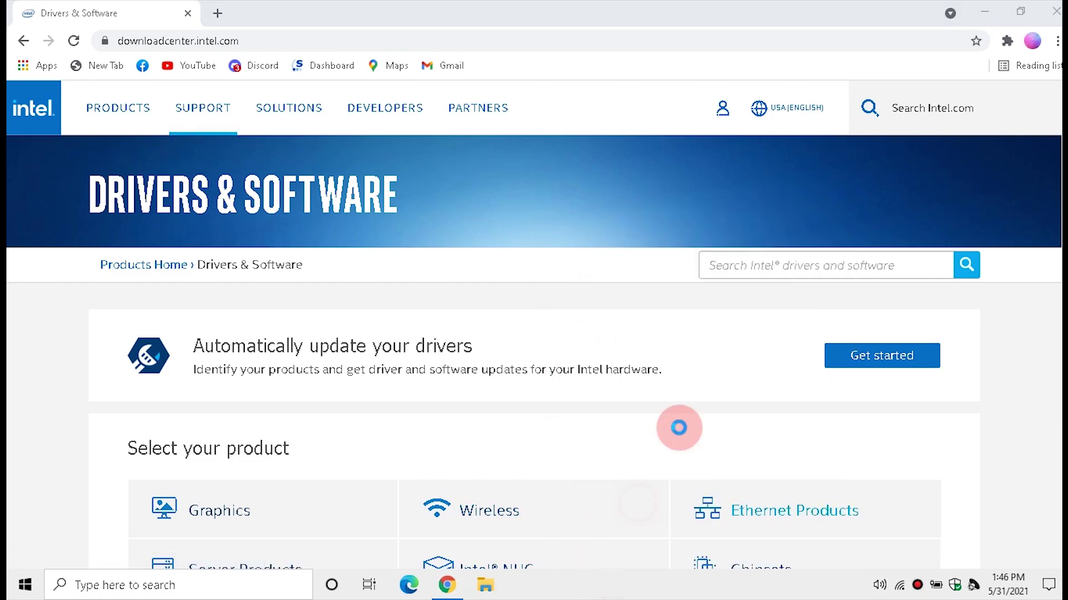
click(214, 129)
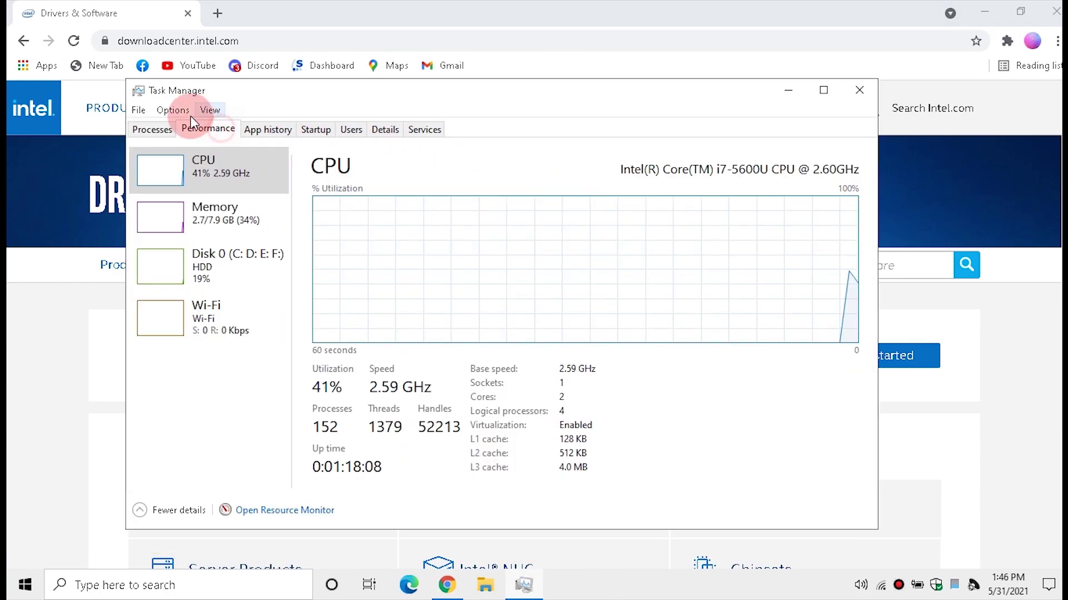
click(202, 161)
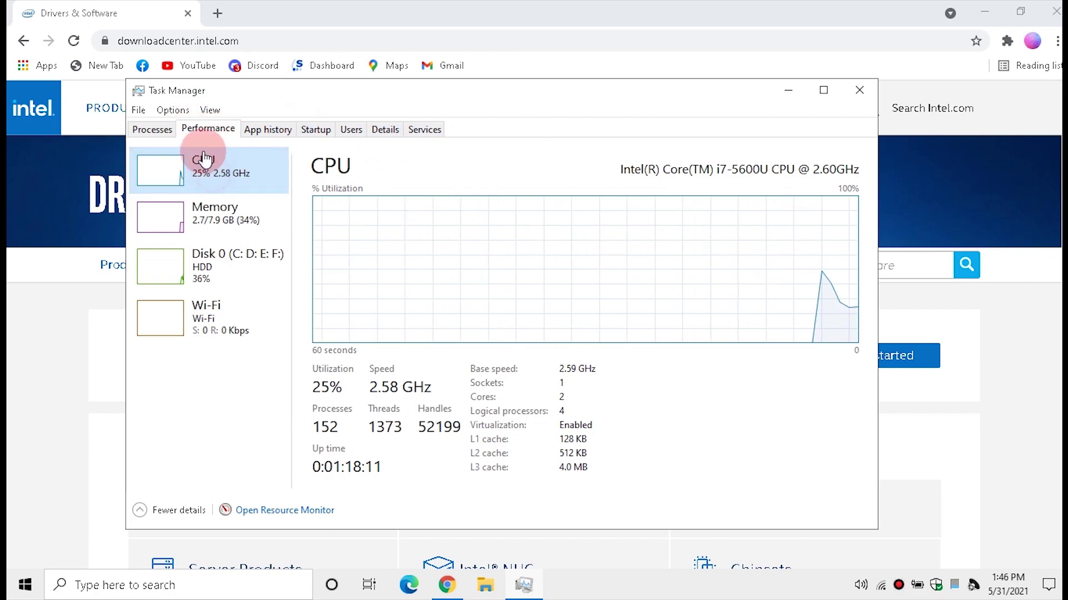
drag(702, 92, 572, 95)
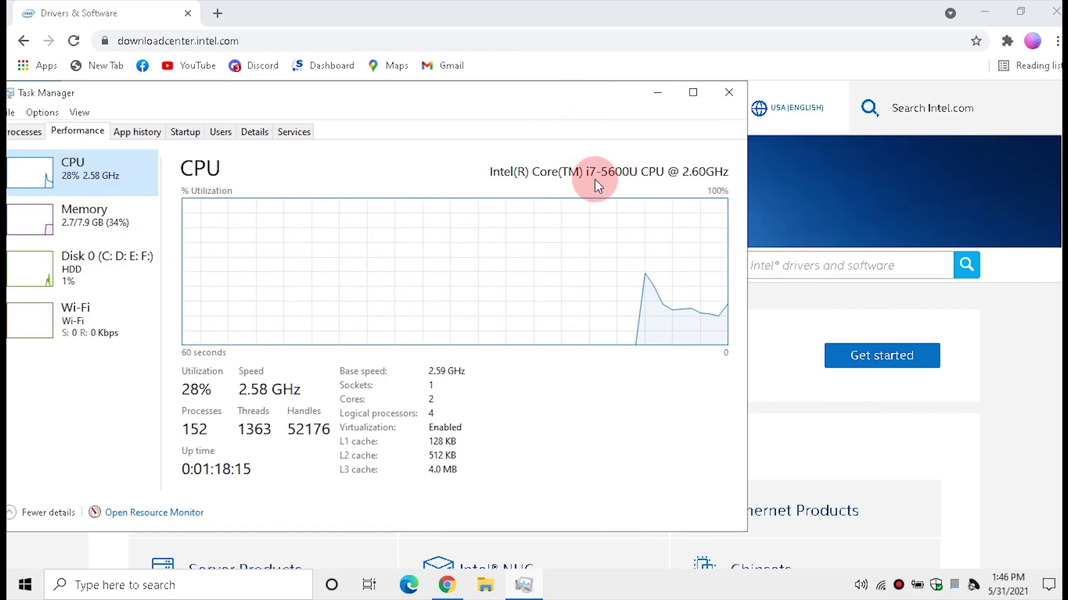
click(735, 92)
Search i7-5600u and open the Intel Graphics Driver for Windows [15.40] download page.
click(781, 258)
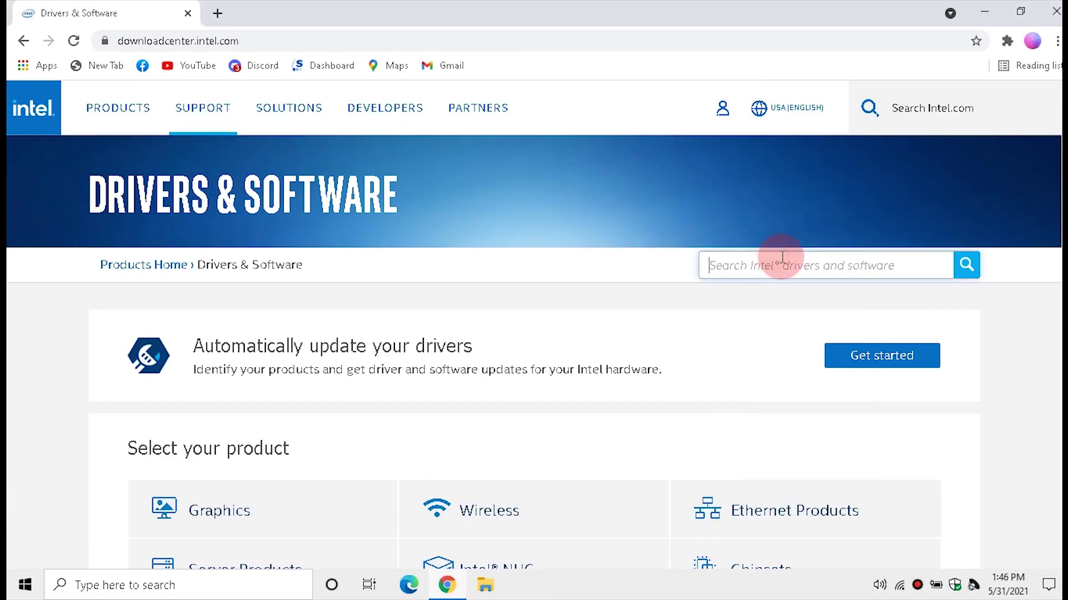
text(i7-)
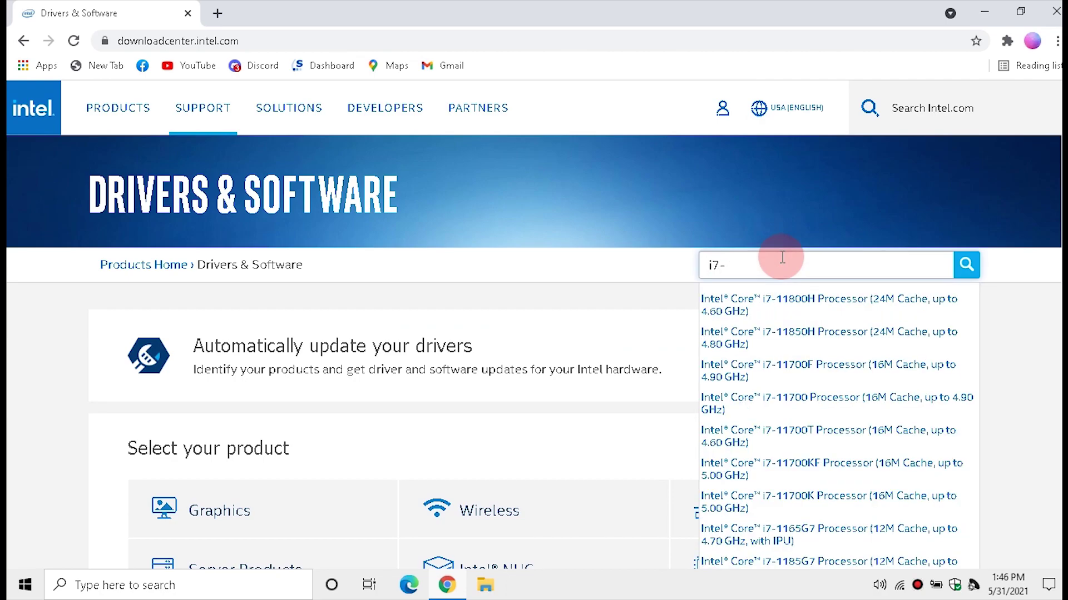
text(5600u)
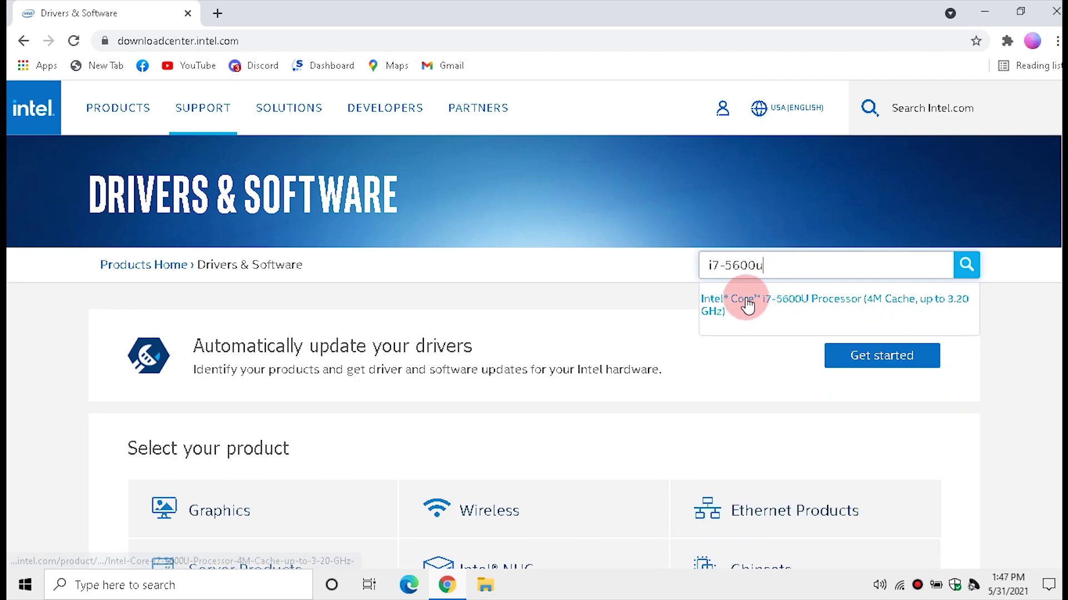
click(874, 303)
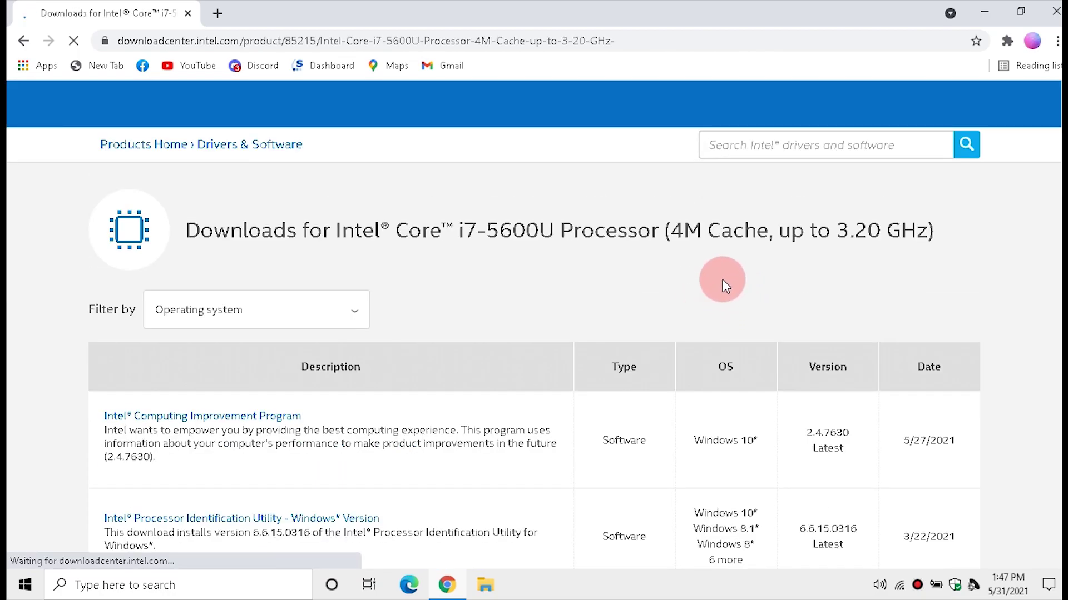
scroll(611, 272, down, 5)
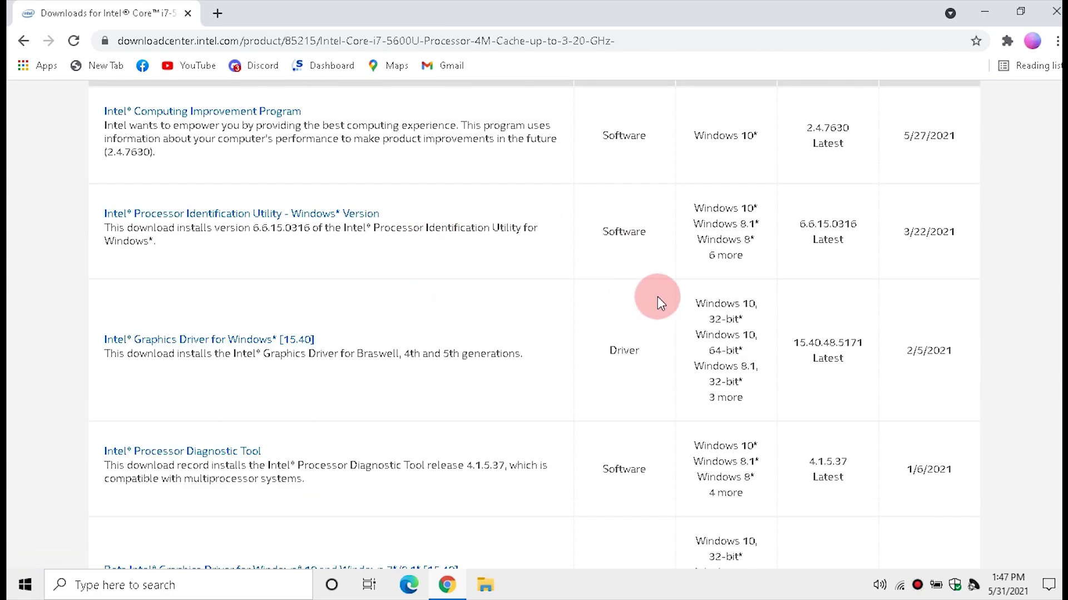
scroll(633, 222, up, 1)
scroll(612, 278, down, 1)
drag(100, 339, 324, 337)
click(203, 345)
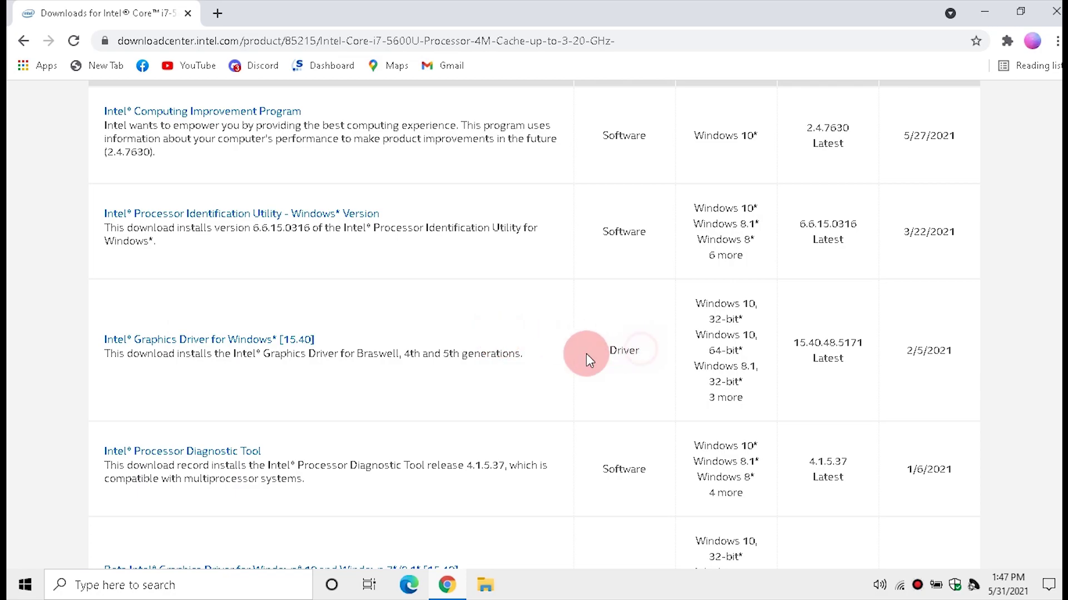
drag(914, 359, 945, 339)
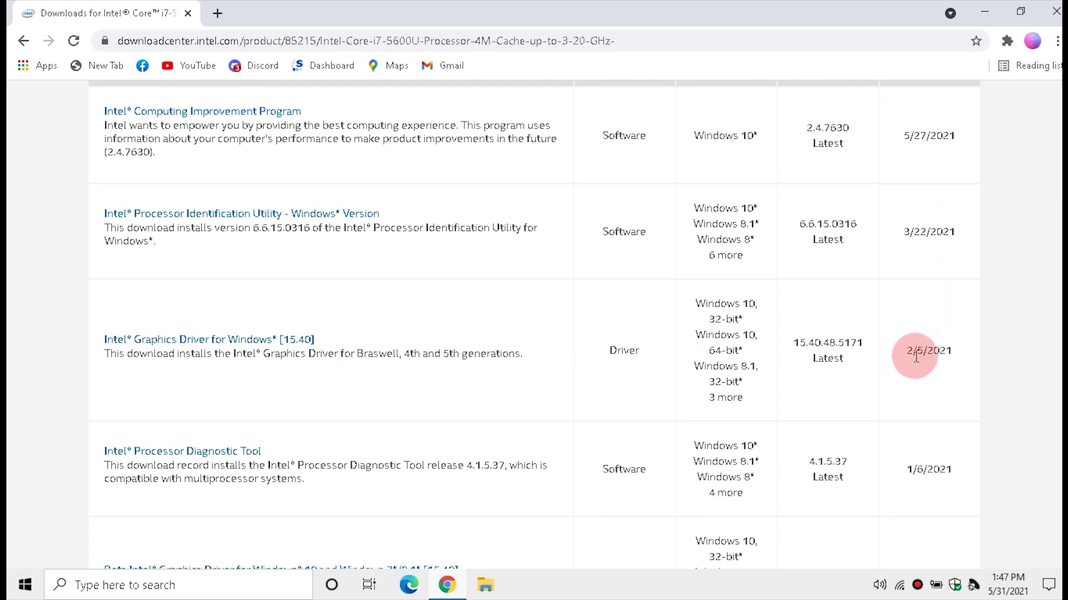
click(229, 341)
Download the Windows 10 64-bit package win64_15.40.5171.zip through IDM's Start Download.
scroll(257, 296, down, 8)
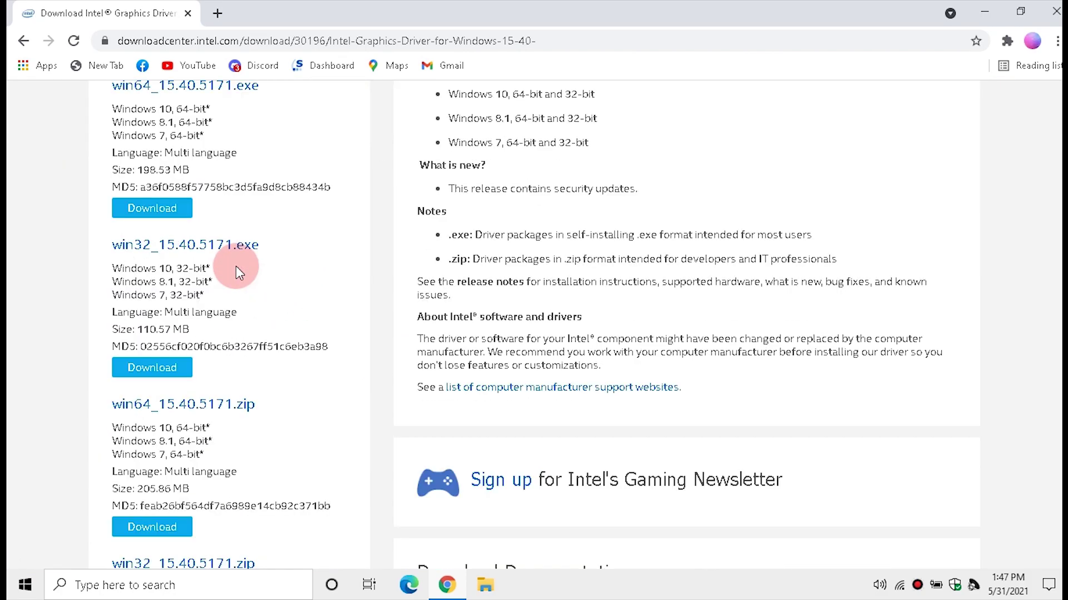
scroll(236, 266, up, 2)
drag(111, 127, 285, 126)
click(285, 126)
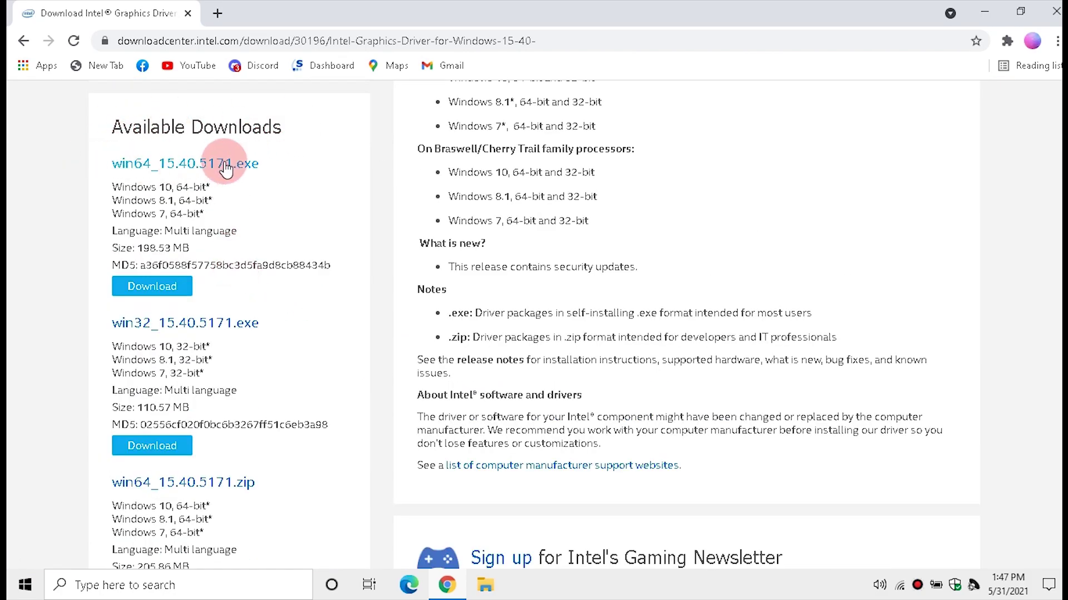
scroll(192, 194, down, 3)
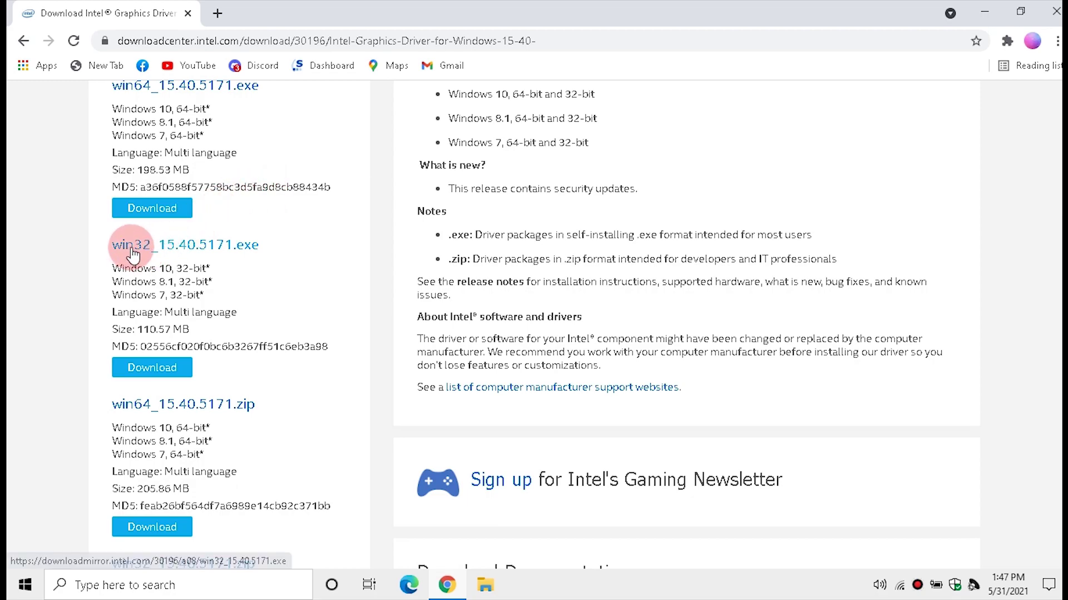
drag(113, 350, 210, 349)
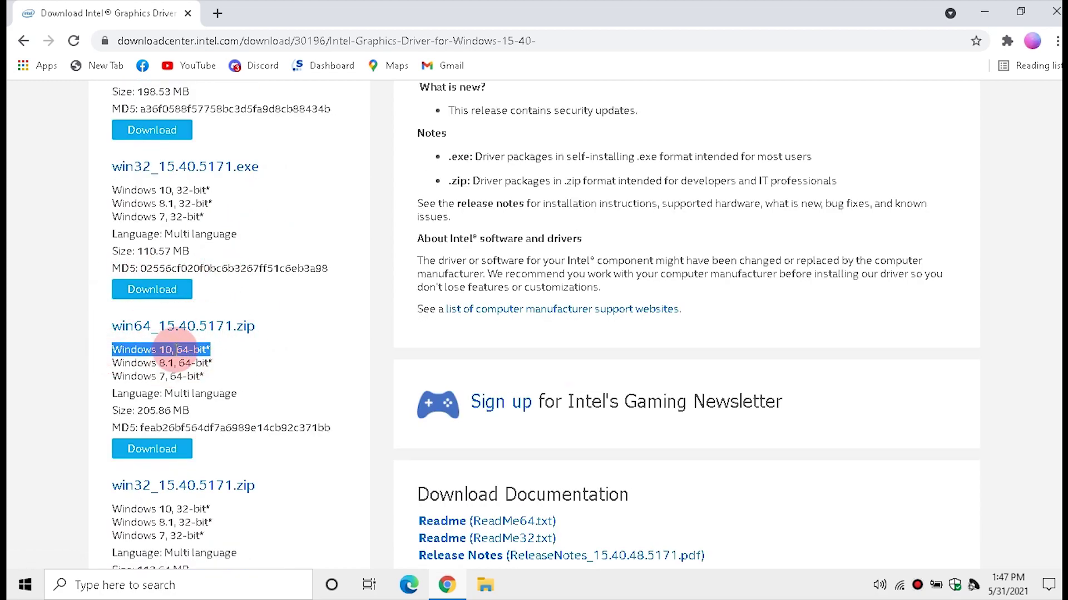
click(192, 447)
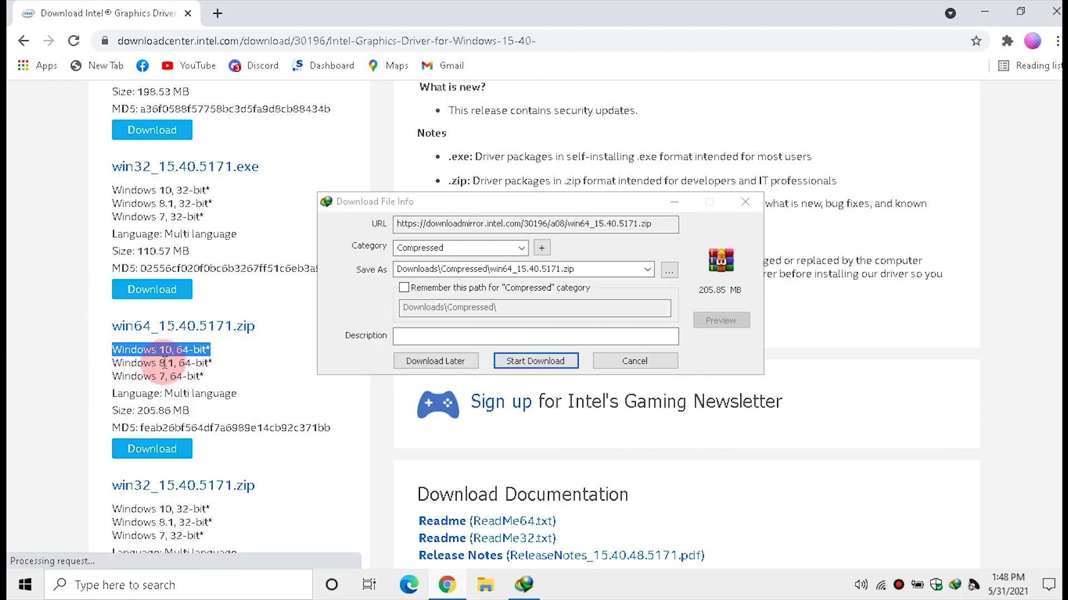
click(552, 359)
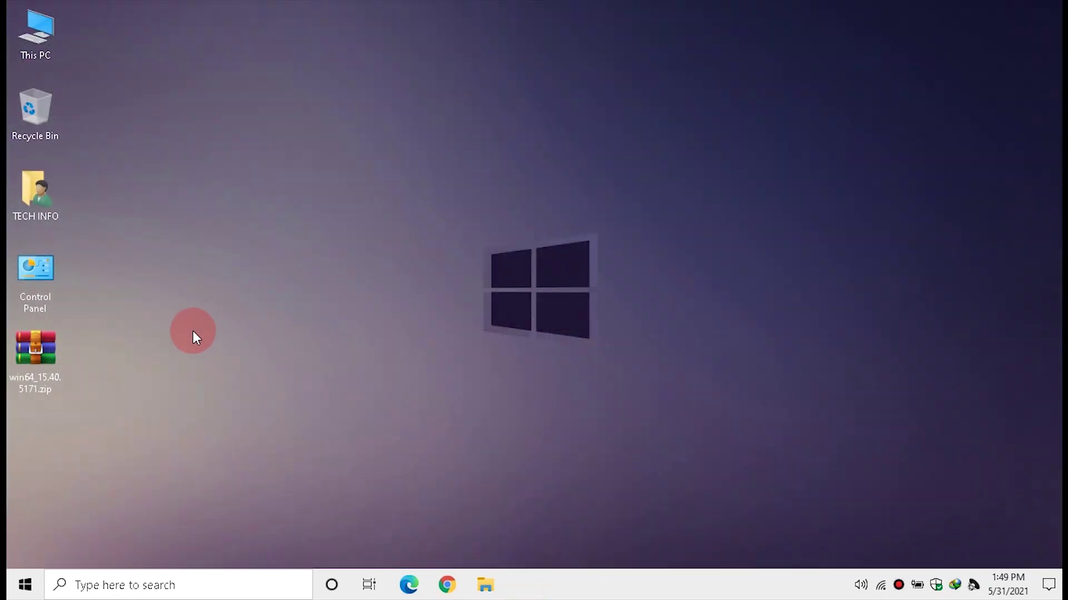
Use WinRAR's Extract to "win64_15.40.5171\" on the downloaded zip.
click(30, 354)
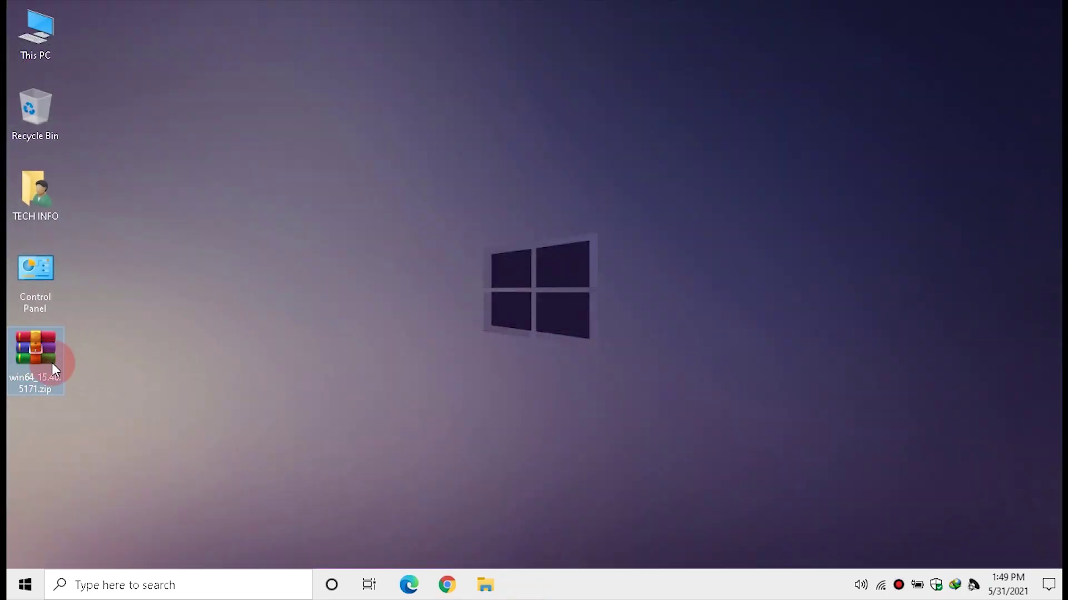
right_click(45, 342)
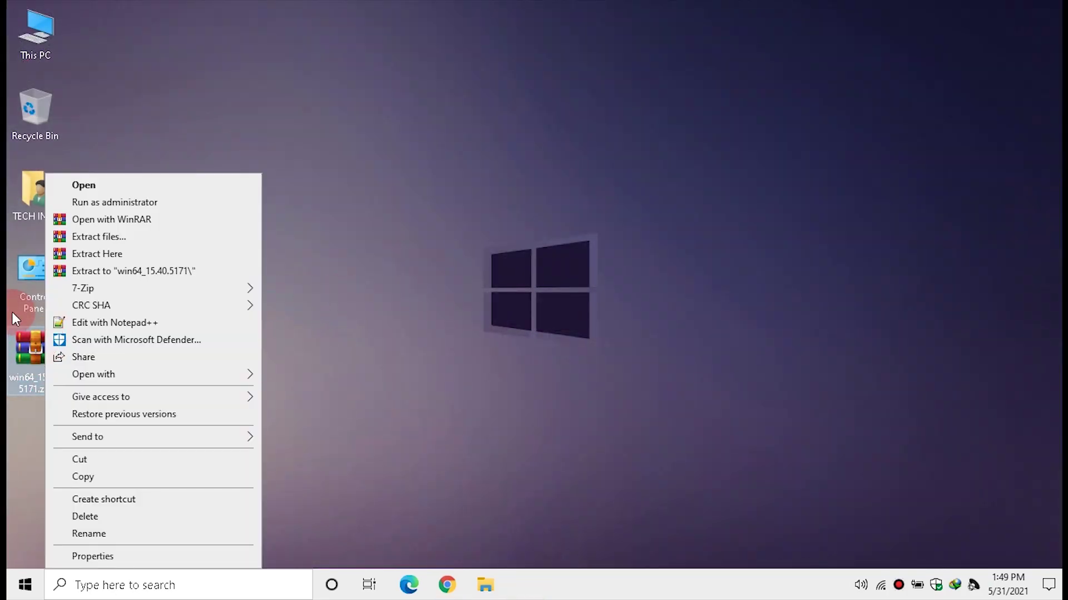
click(98, 272)
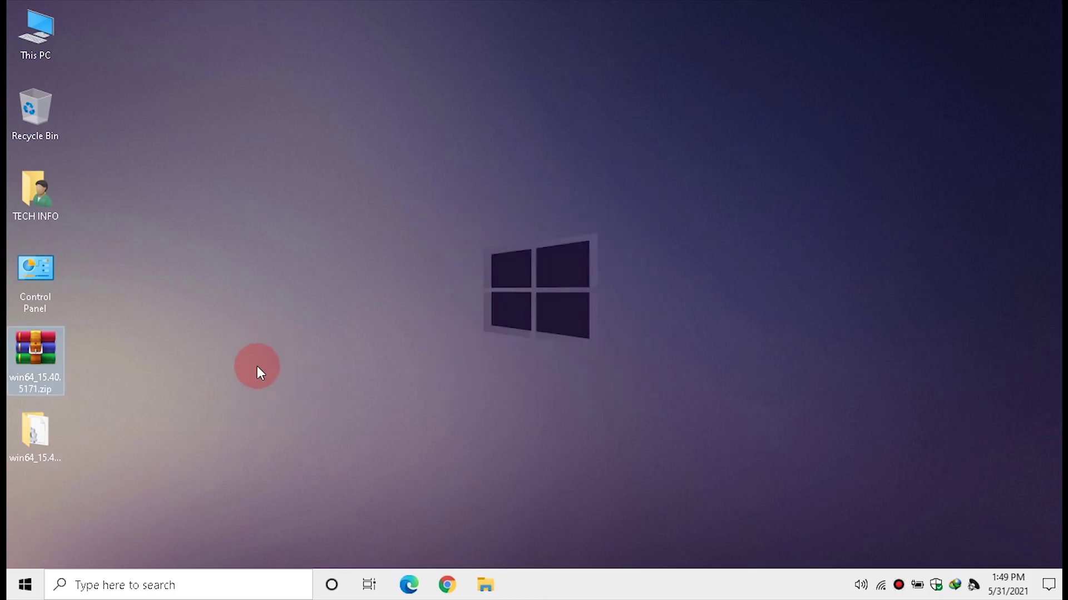
click(326, 362)
double_click(35, 431)
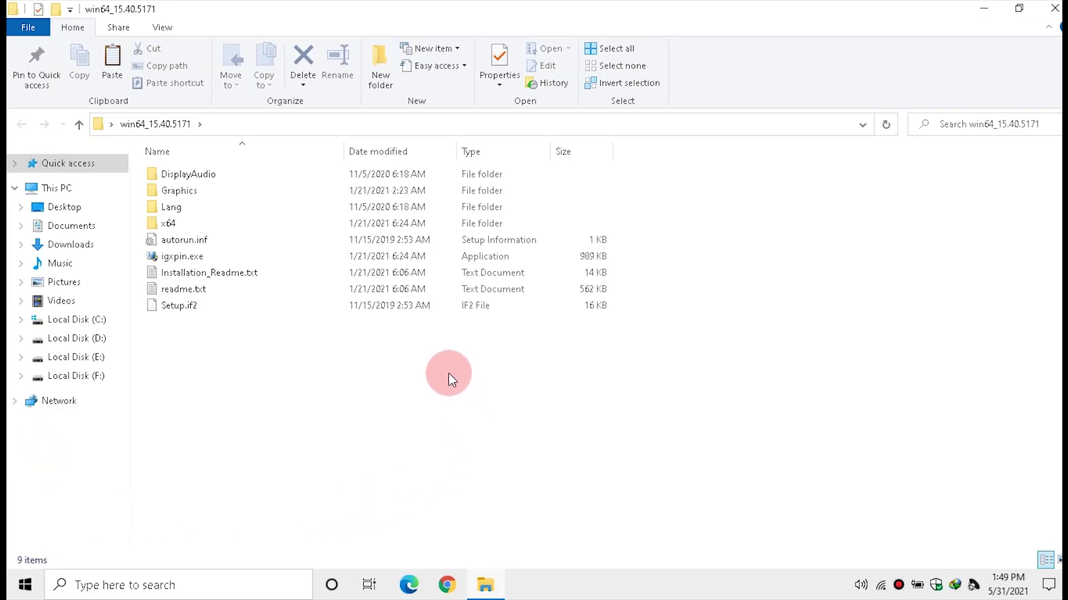
click(233, 256)
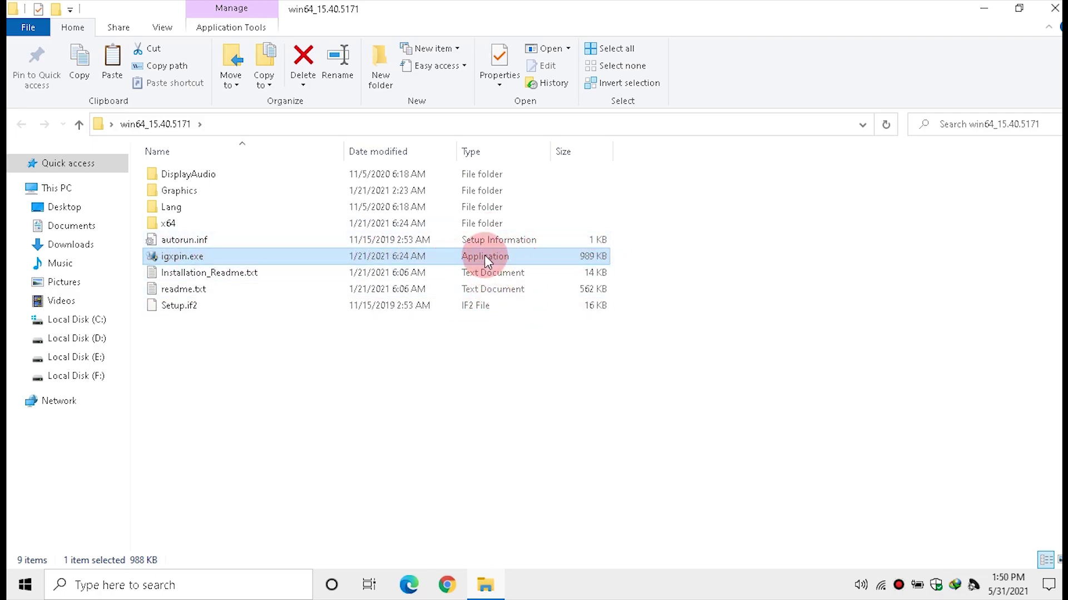
click(1055, 7)
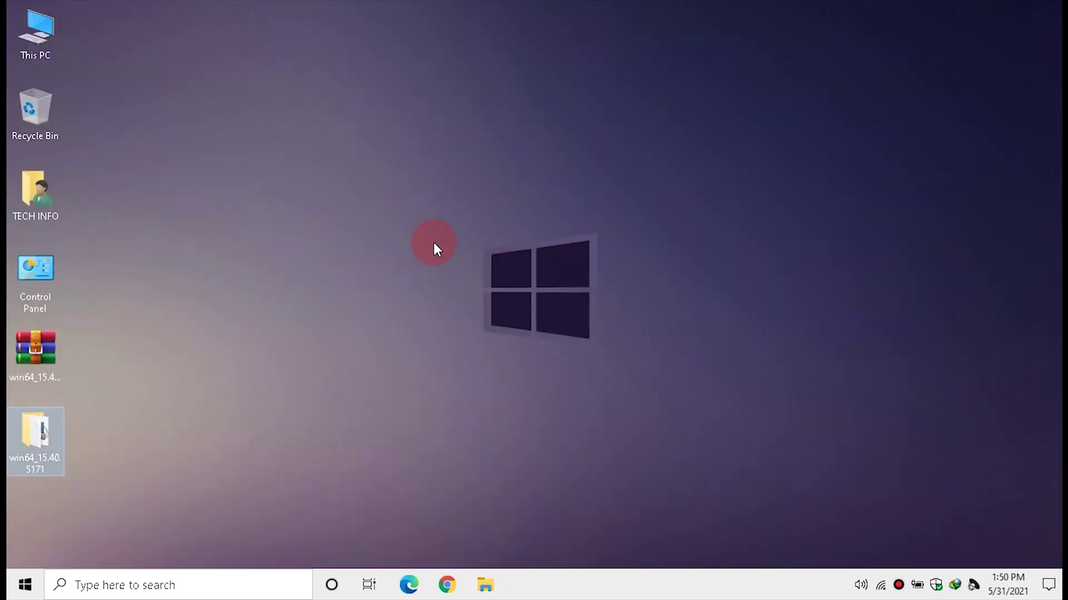
Run devmgmt.msc and choose Update driver for the Microsoft Basic Display Adapter.
key(super+r)
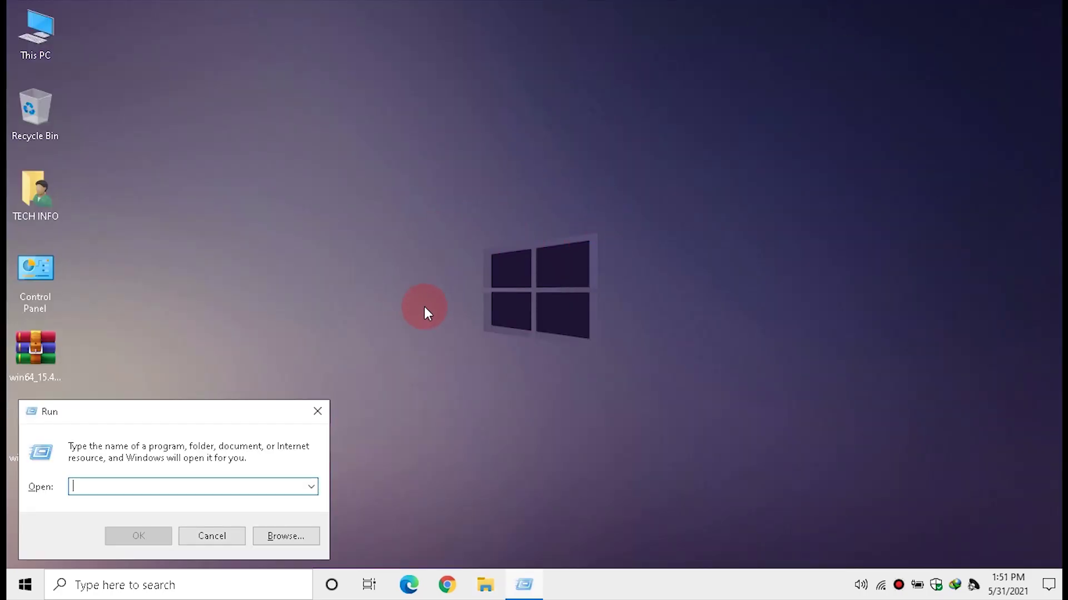
text(devmgmt.msc)
key(Return)
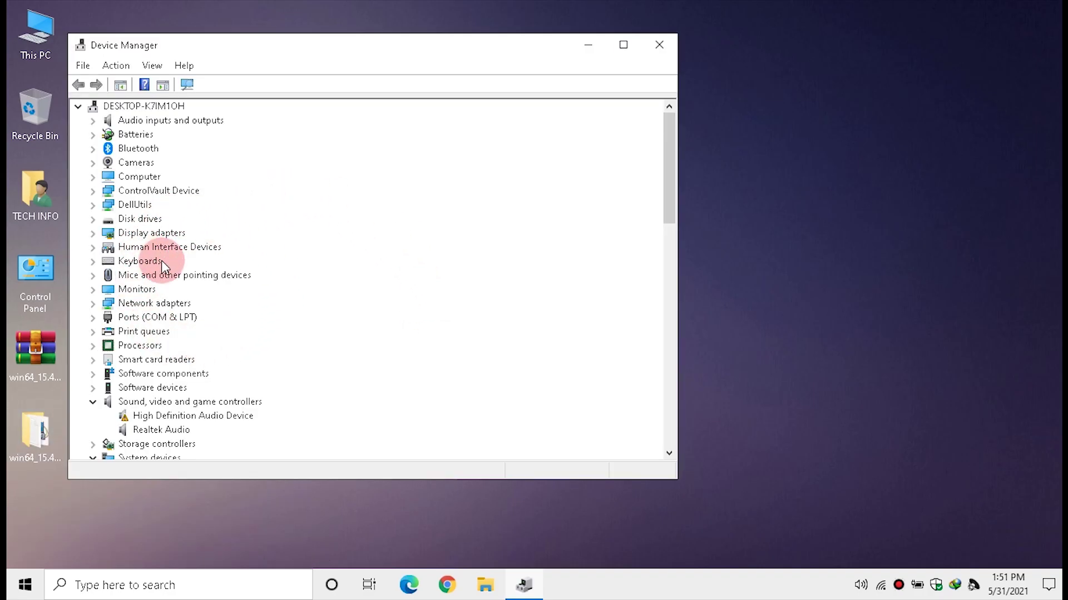
double_click(152, 233)
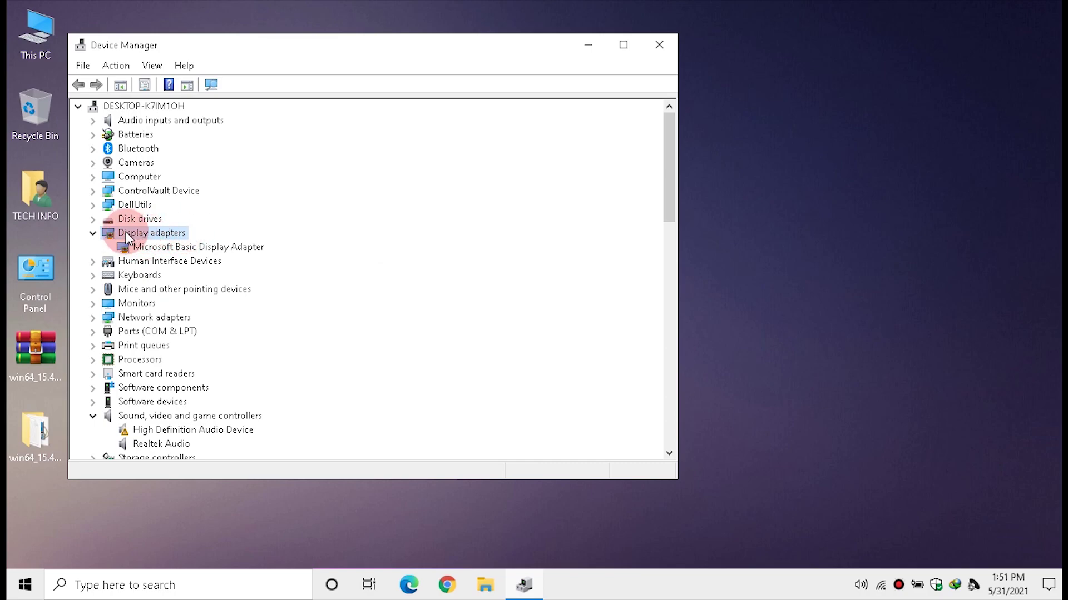
click(161, 248)
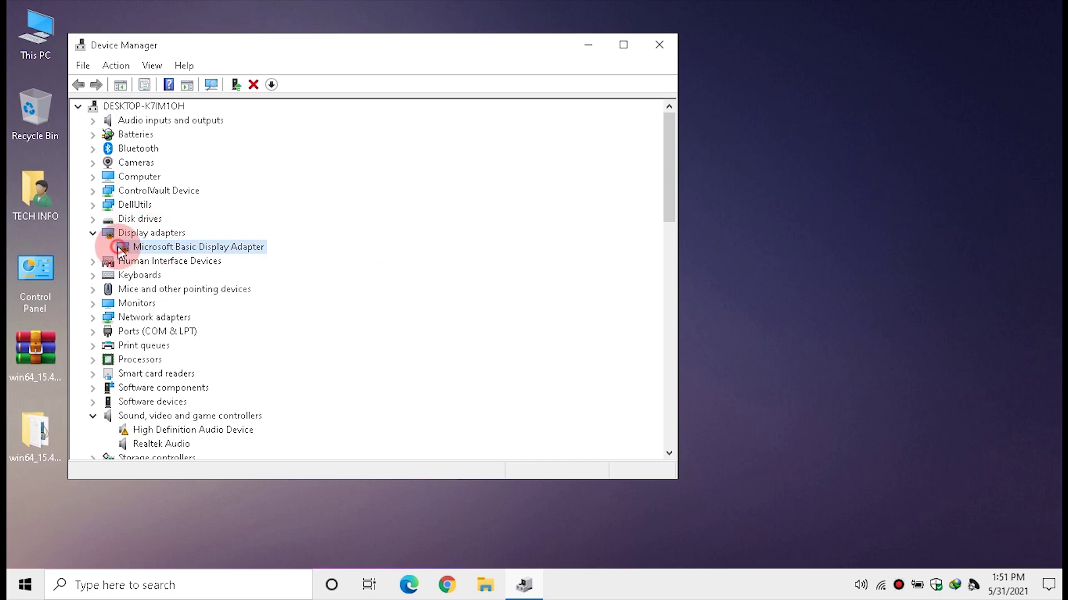
right_click(215, 250)
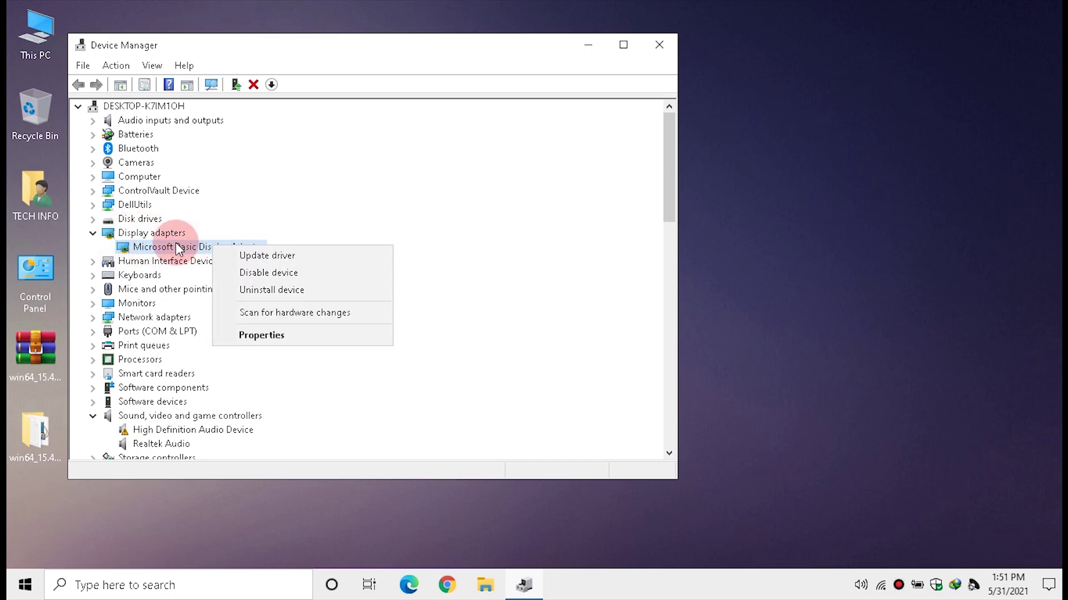
click(263, 257)
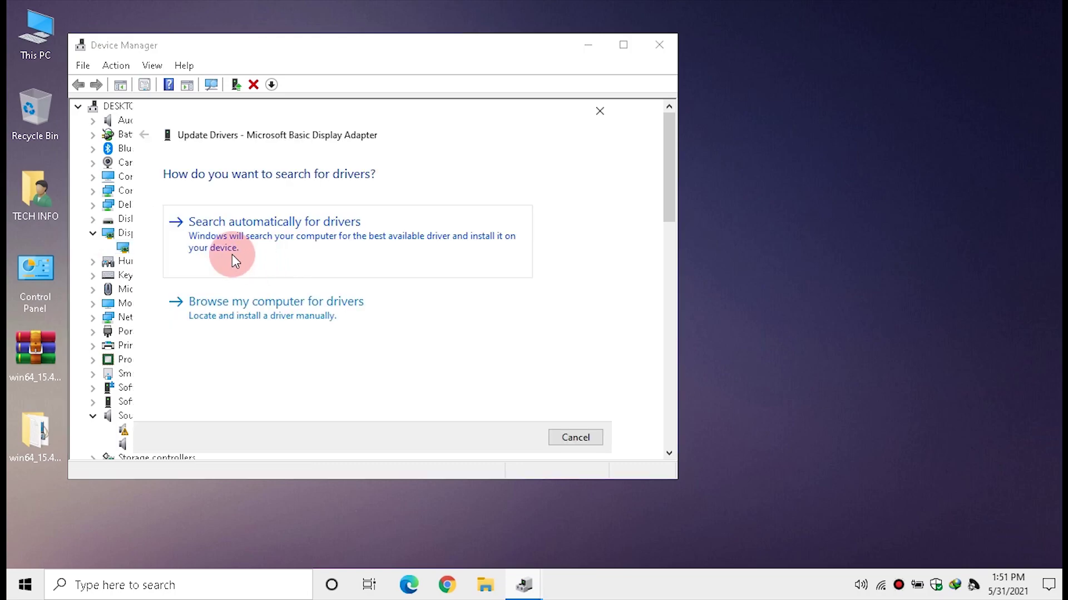
Choose to pick a driver manually and open Have Disk's file browser.
click(199, 314)
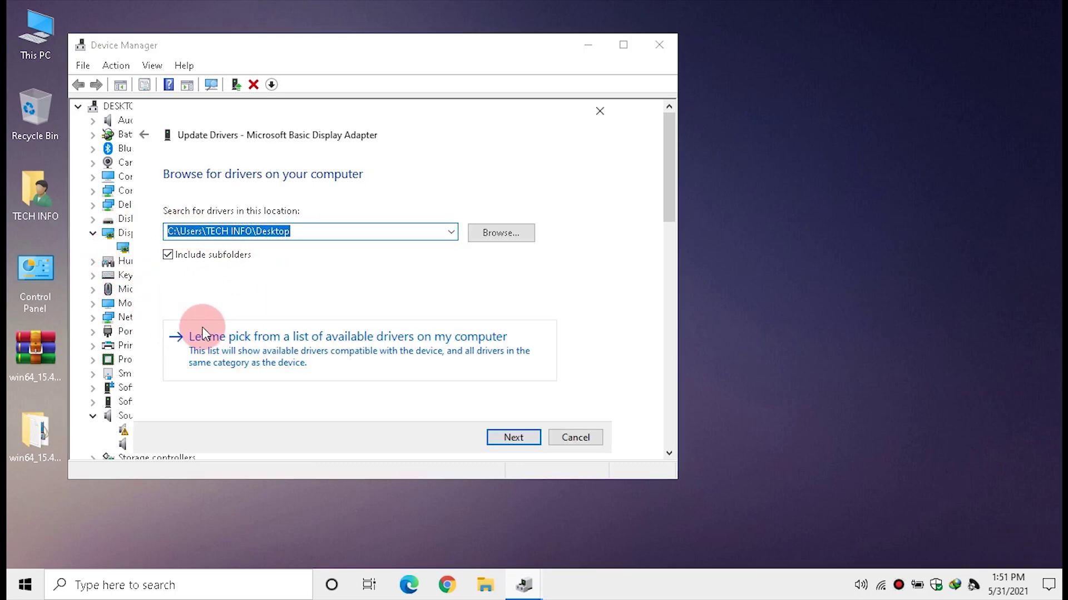
click(256, 354)
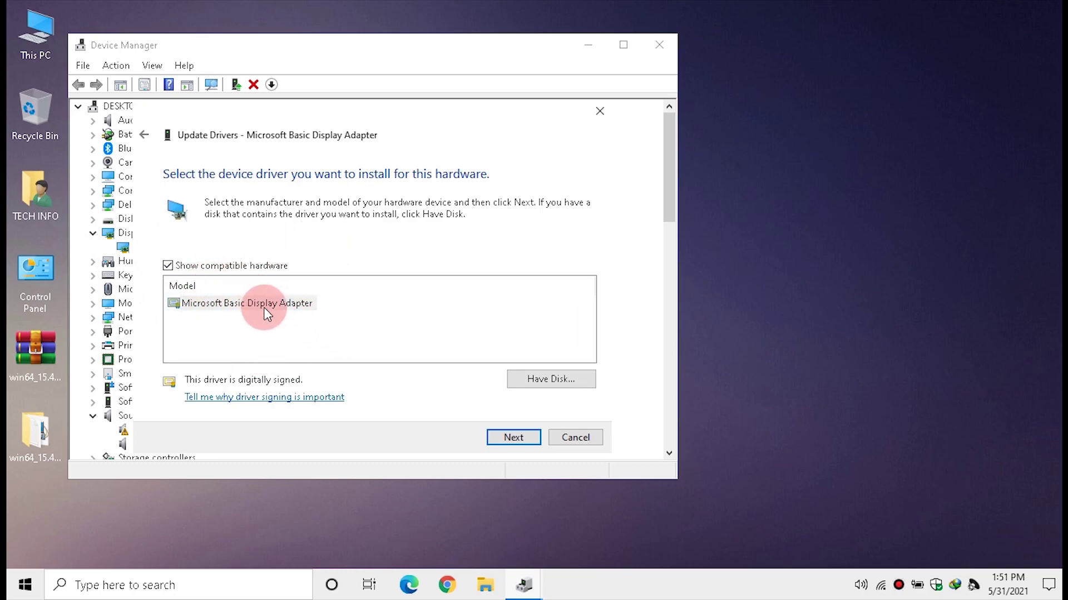
click(275, 303)
click(532, 383)
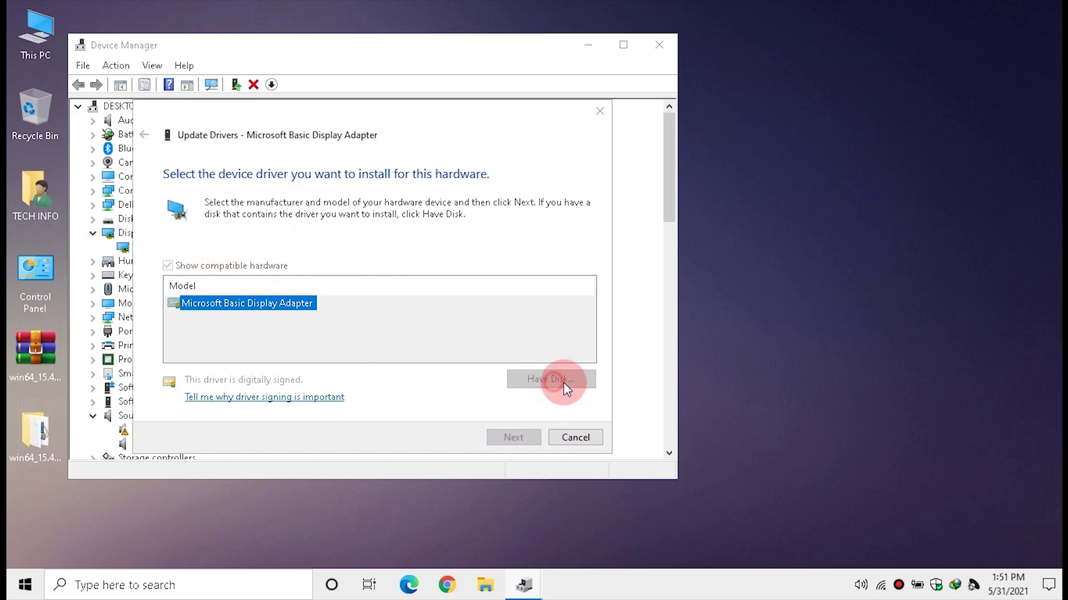
click(497, 357)
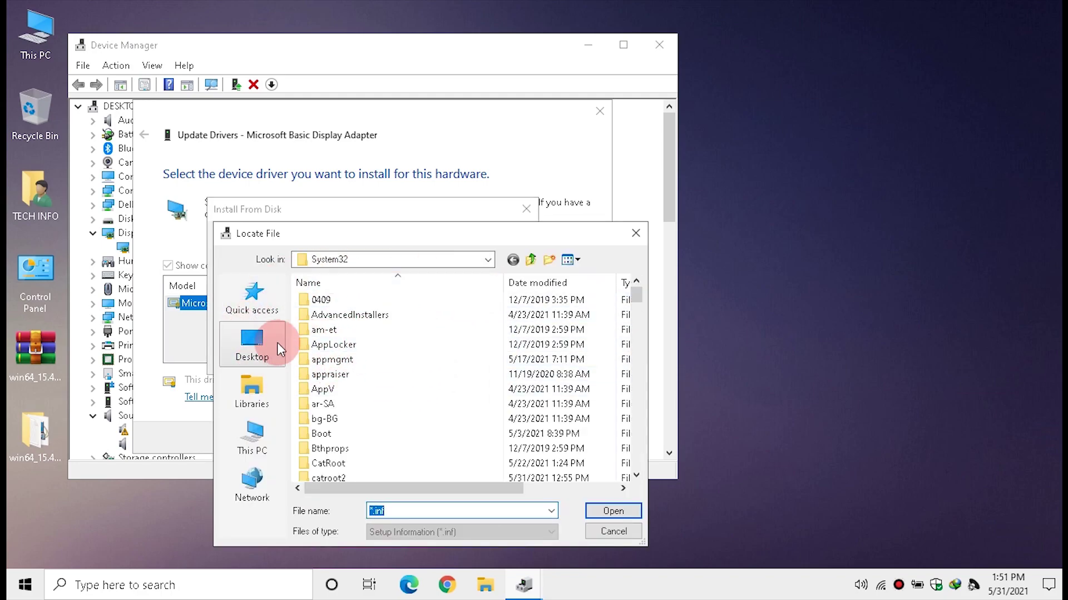
Select igdlh64.inf from Desktop\win64_15.40.5171\Graphics as the driver file.
click(253, 342)
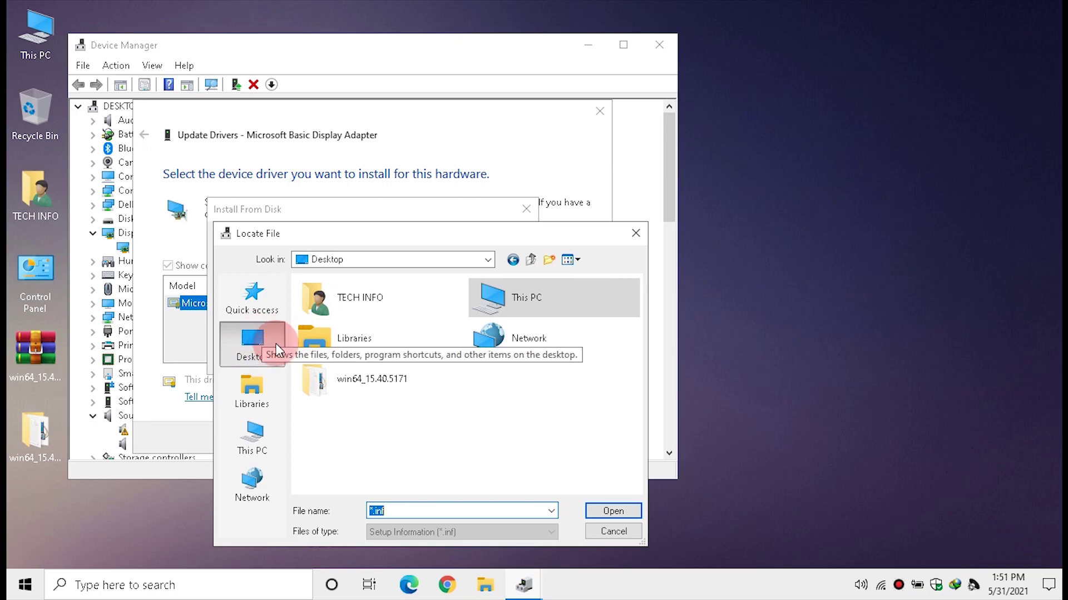
click(362, 390)
double_click(362, 390)
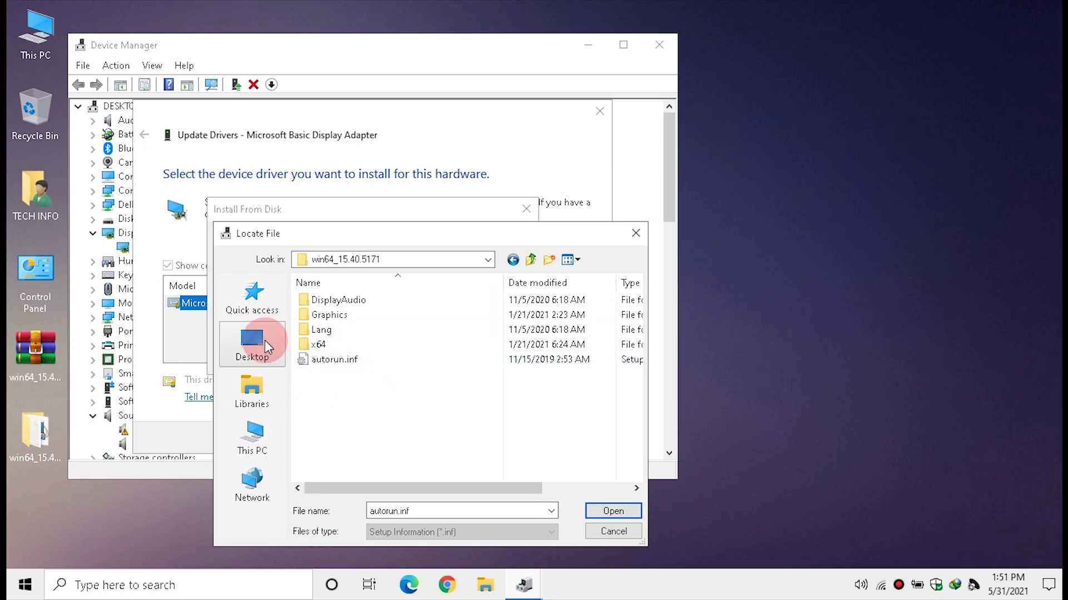
click(314, 315)
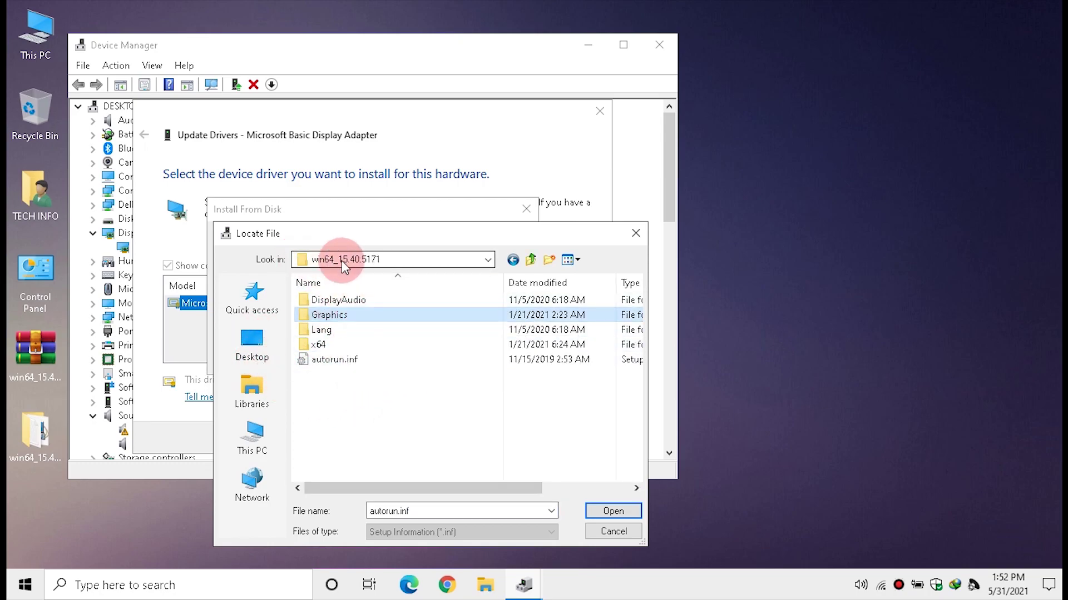
double_click(303, 315)
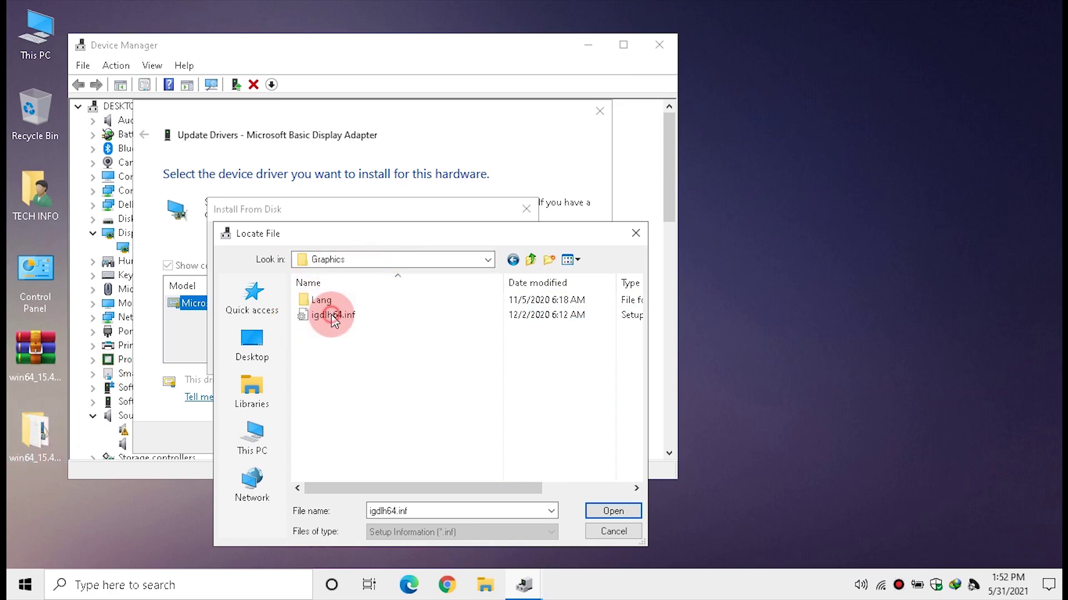
click(634, 316)
drag(646, 322, 820, 323)
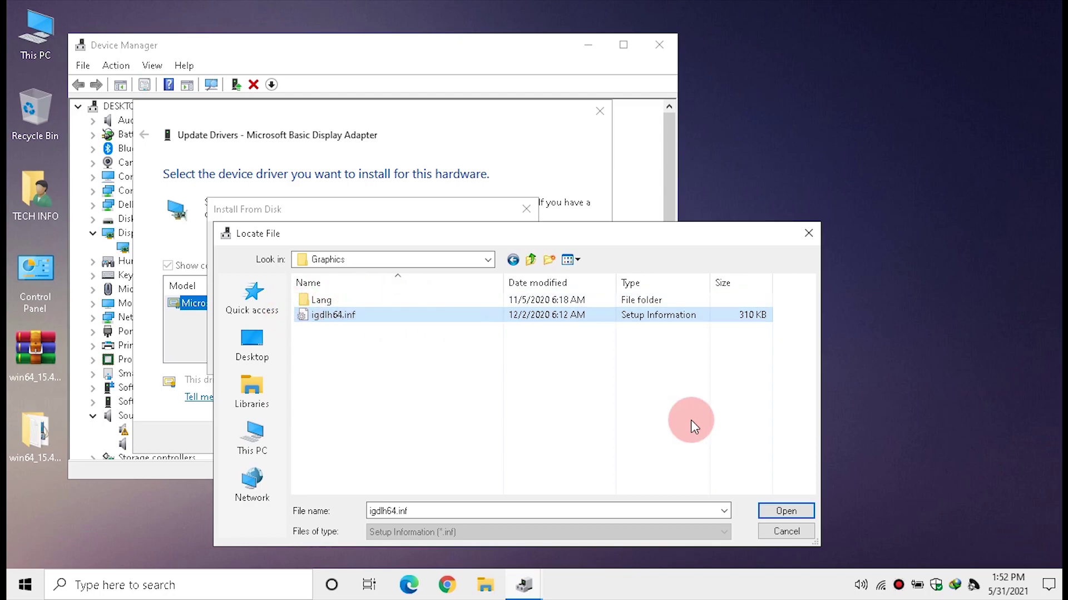
click(784, 512)
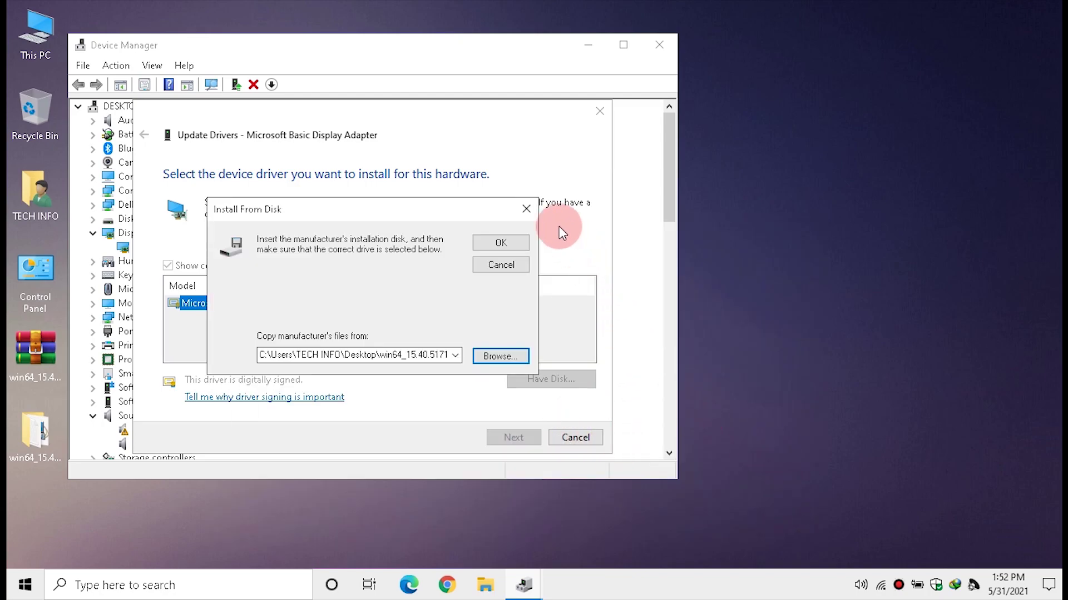
Accept the disk location, install the Intel(R) HD Graphics 5500 driver, and close the wizard.
click(492, 243)
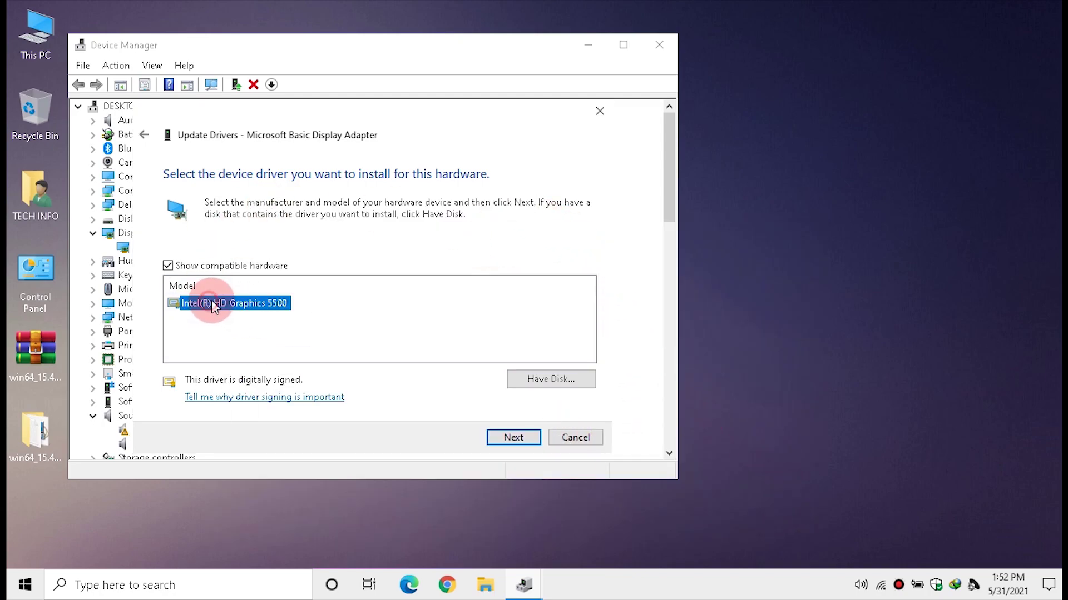
click(234, 304)
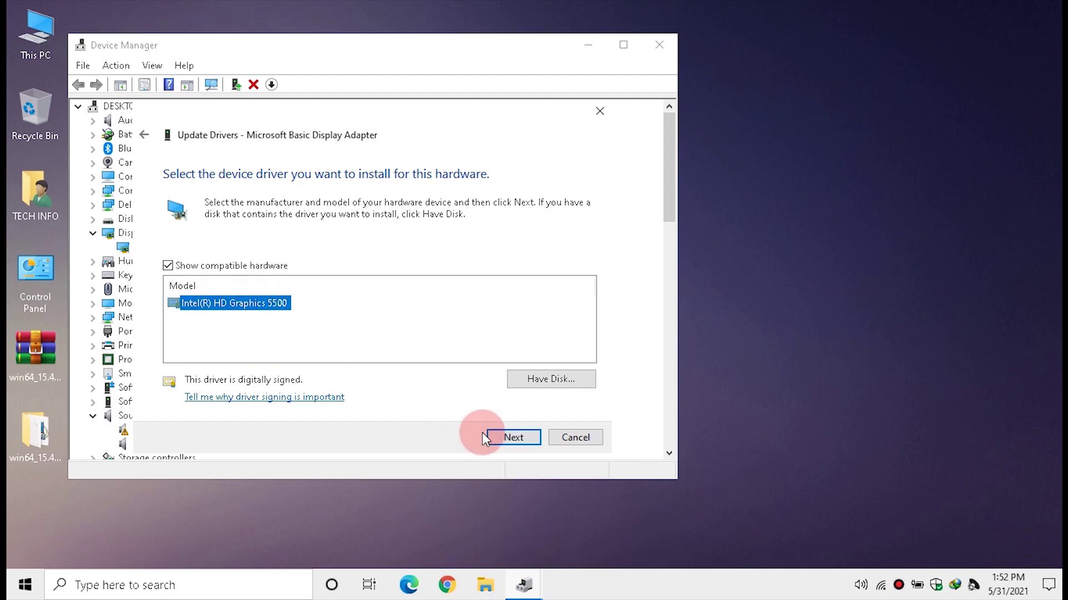
click(507, 437)
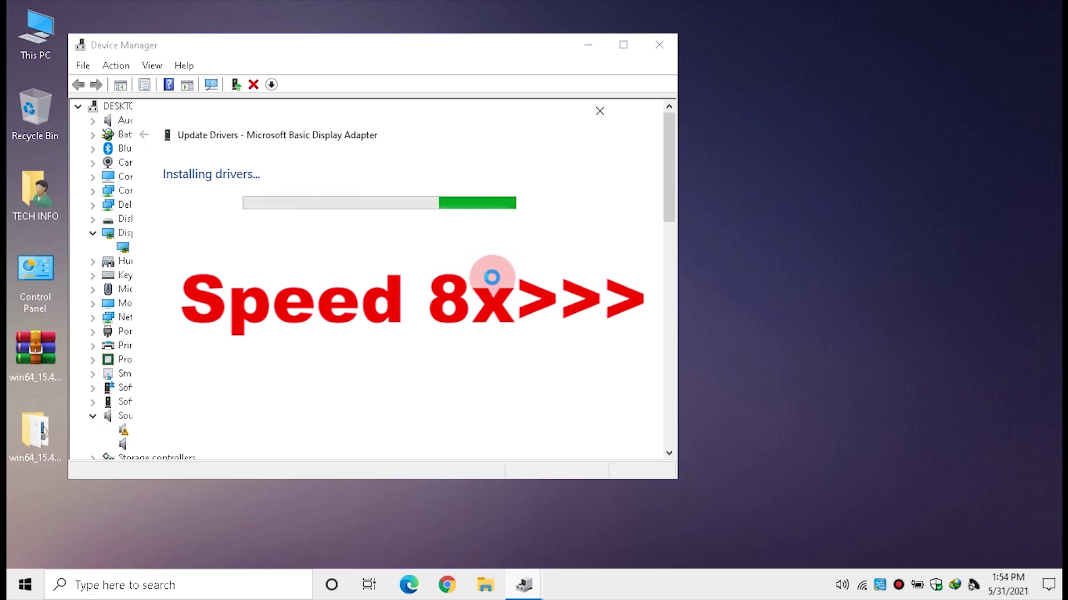
click(572, 436)
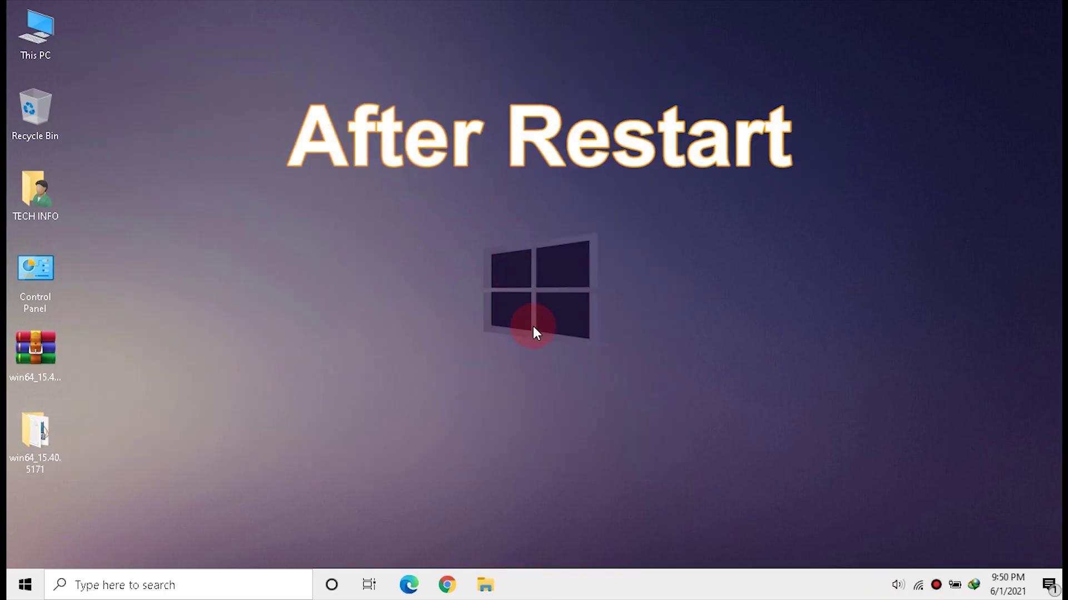
right_click(593, 584)
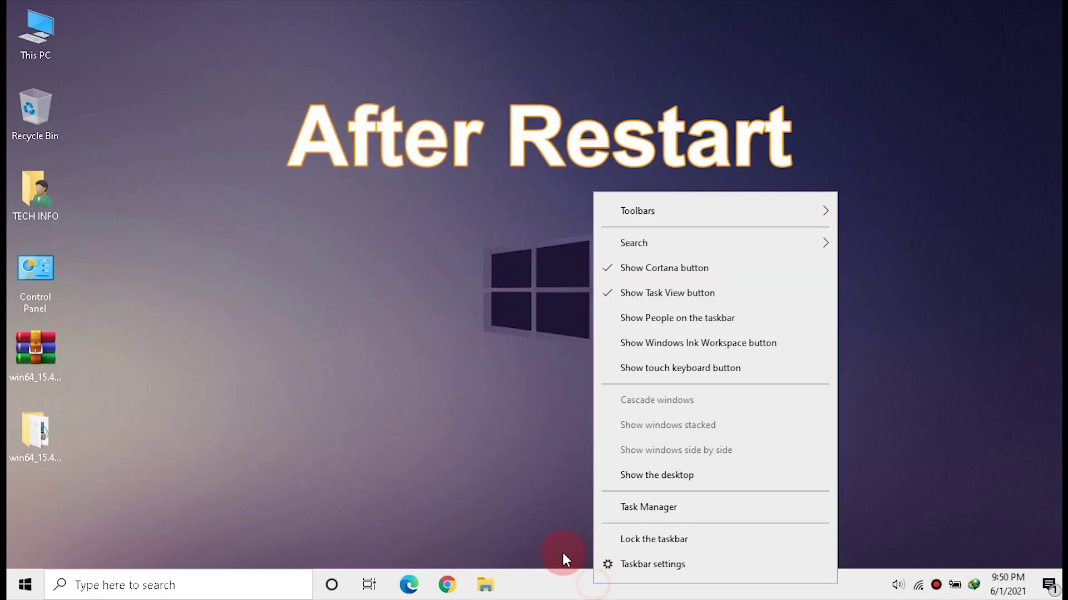
click(648, 507)
click(240, 132)
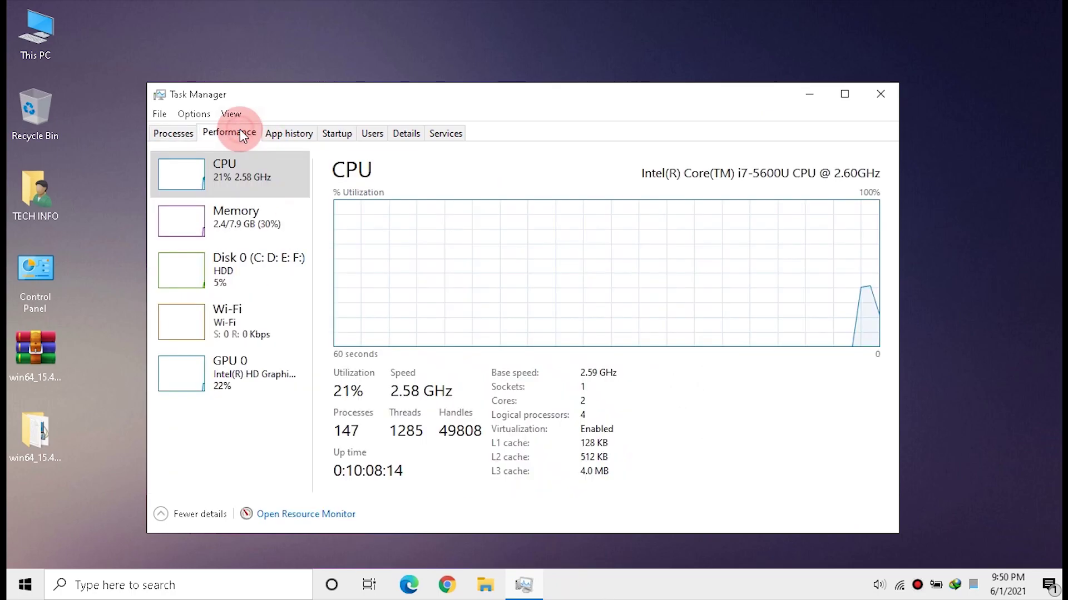
click(223, 392)
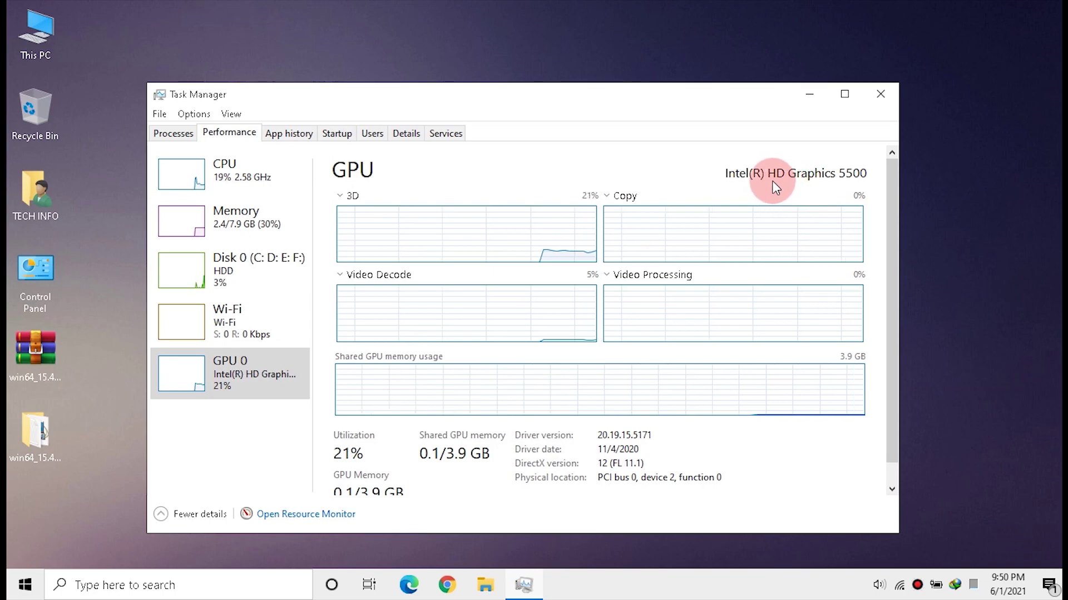
click(880, 93)
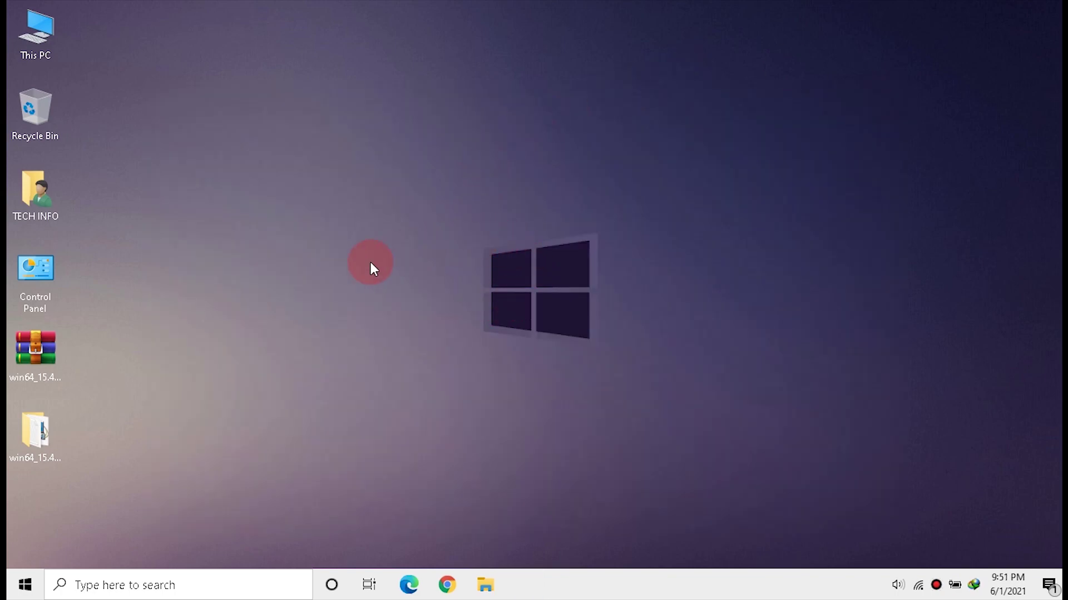
Permanently delete the win64_15.40.5171 zip and its extracted folder from the desktop.
drag(138, 329, 8, 486)
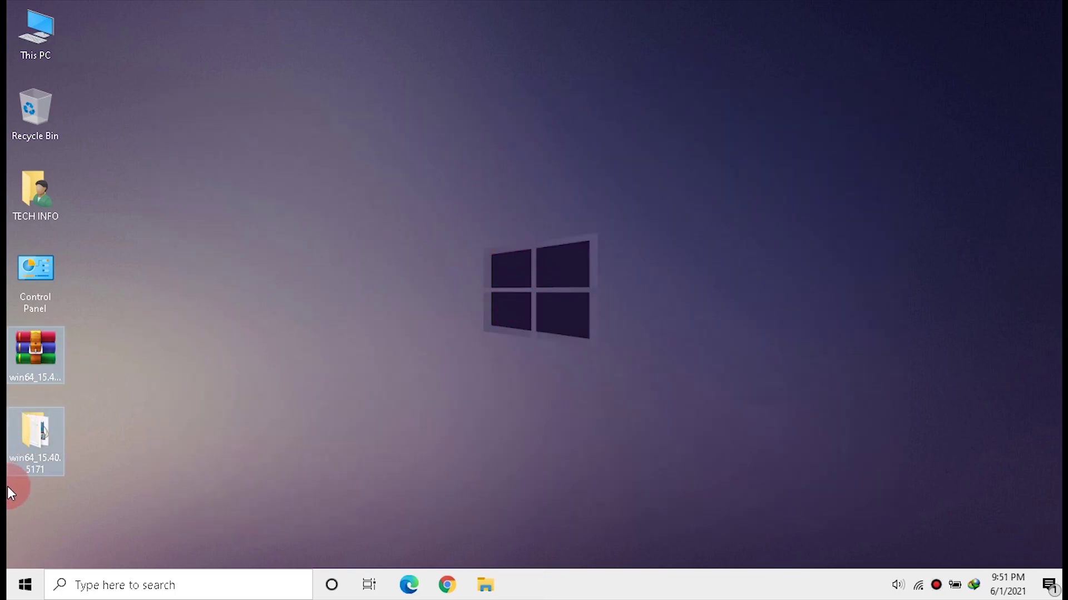
key(shift+Delete)
key(Escape)
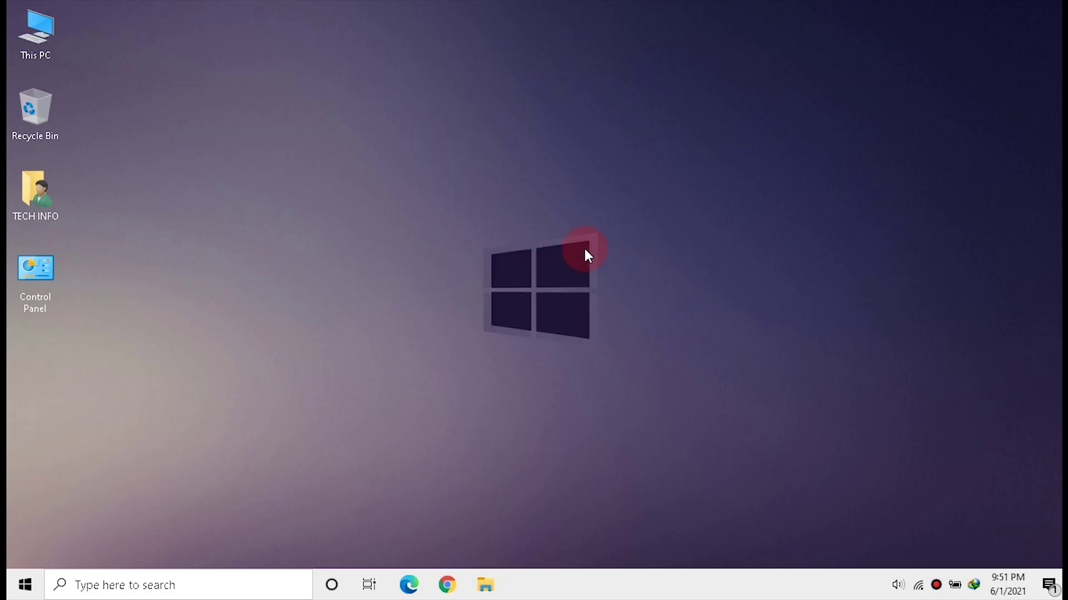
right_click(483, 210)
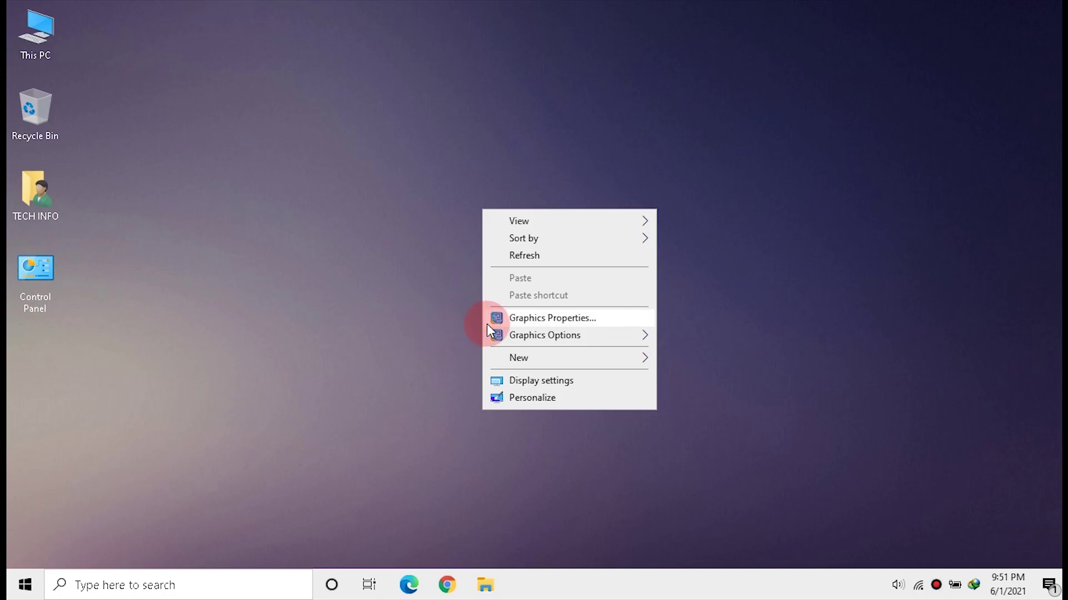
In Intel Graphics 3D settings, turn off Multi-Sample Anti-Aliasing, choose Performance, and apply.
click(554, 318)
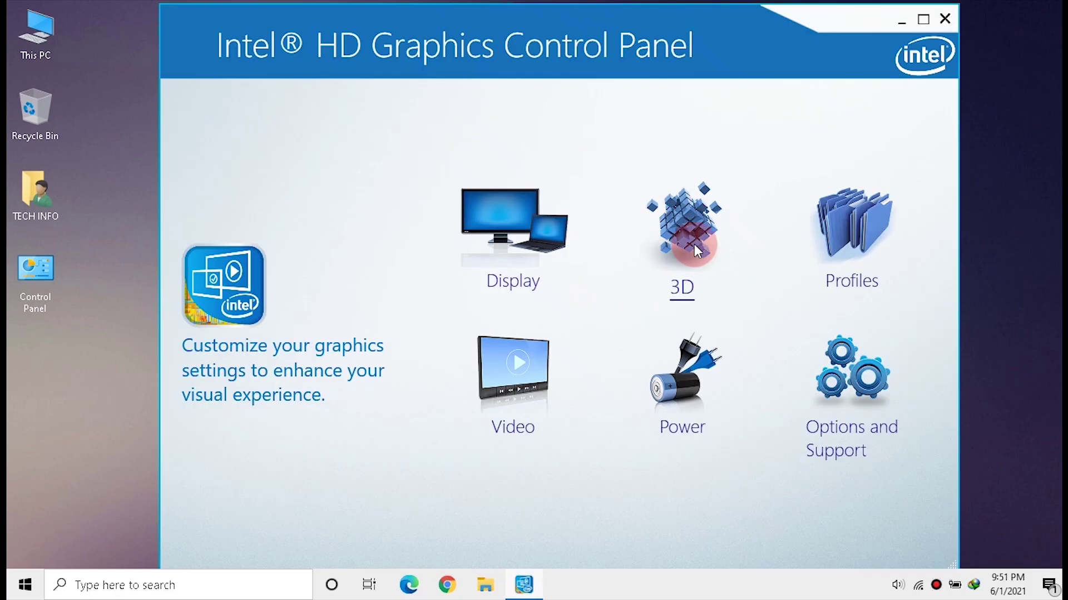
click(695, 249)
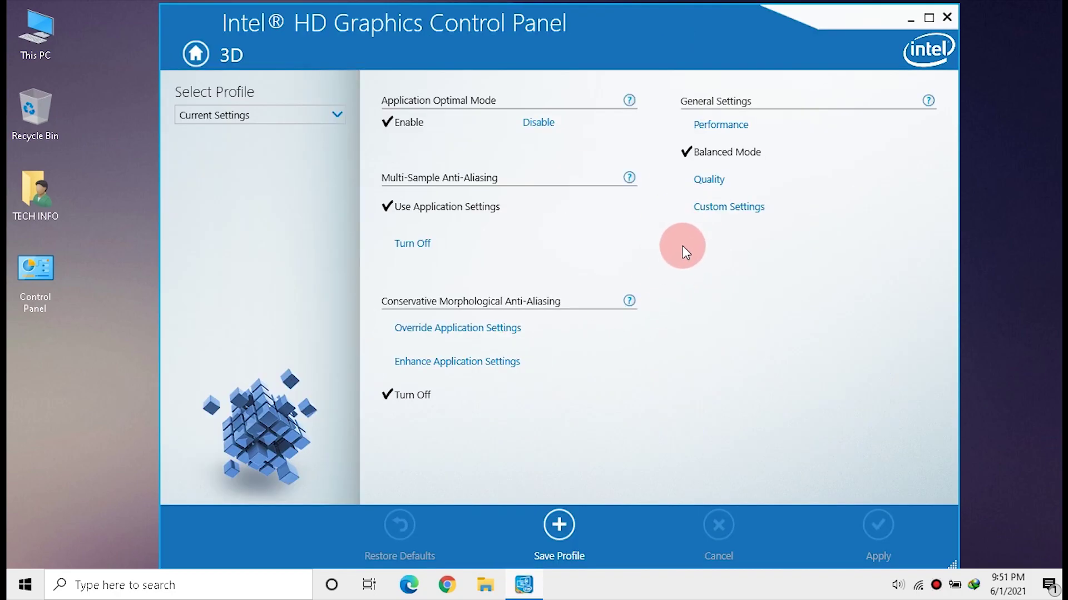
click(423, 247)
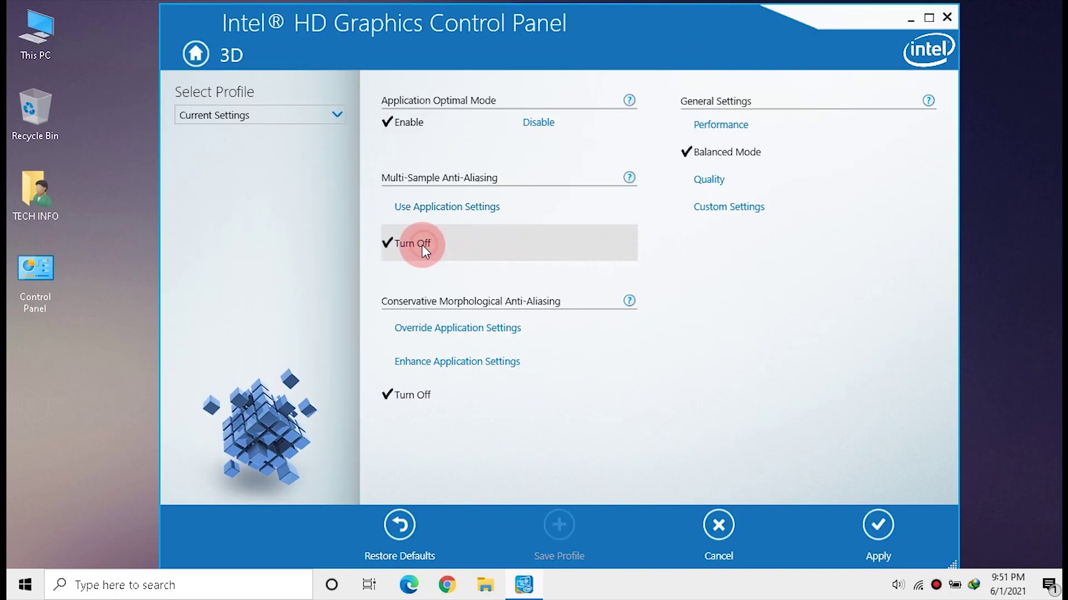
click(689, 126)
click(865, 525)
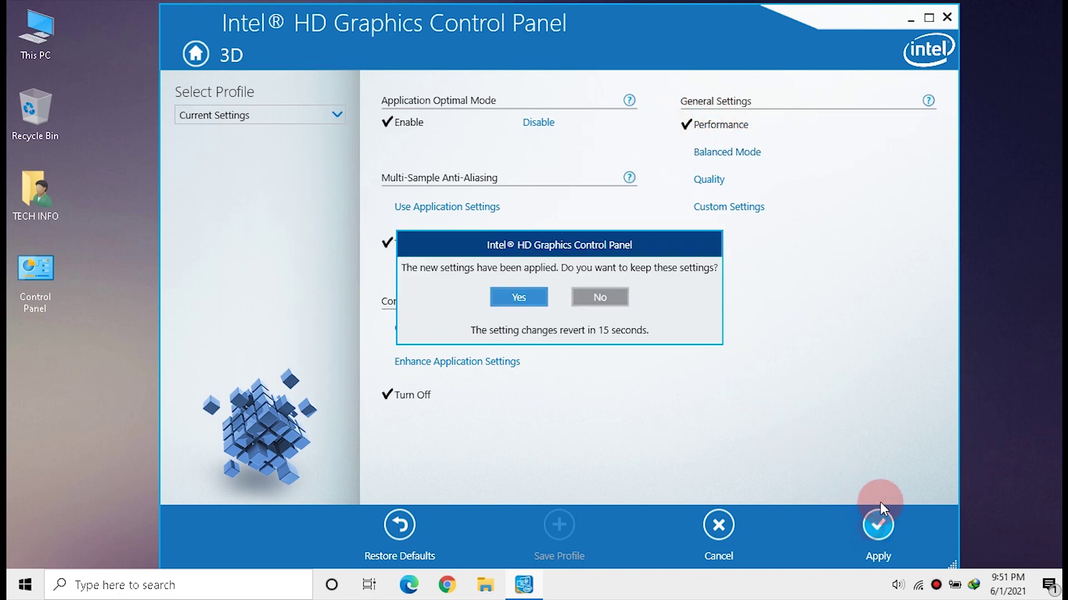
click(517, 297)
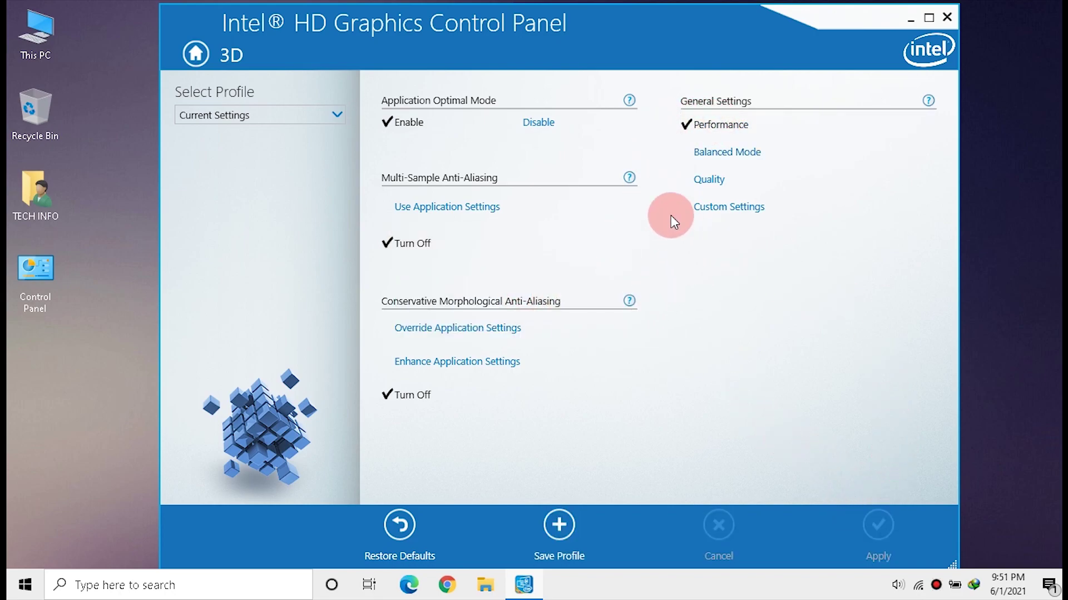
Disable Extended Battery Life for Gaming and Display Power Saving Technology on battery, apply, and close.
click(195, 53)
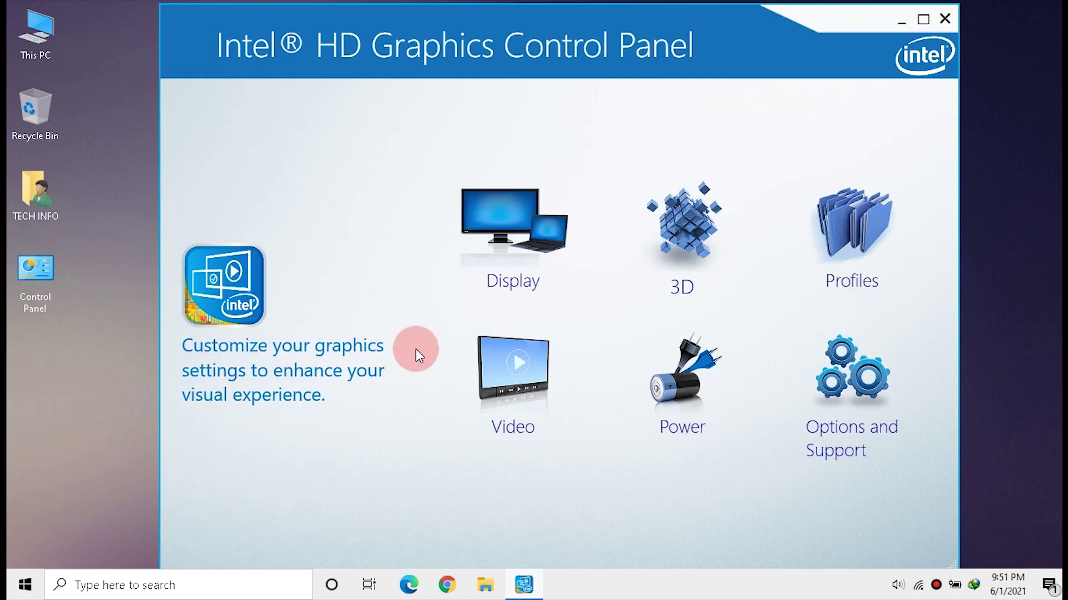
click(682, 373)
click(248, 141)
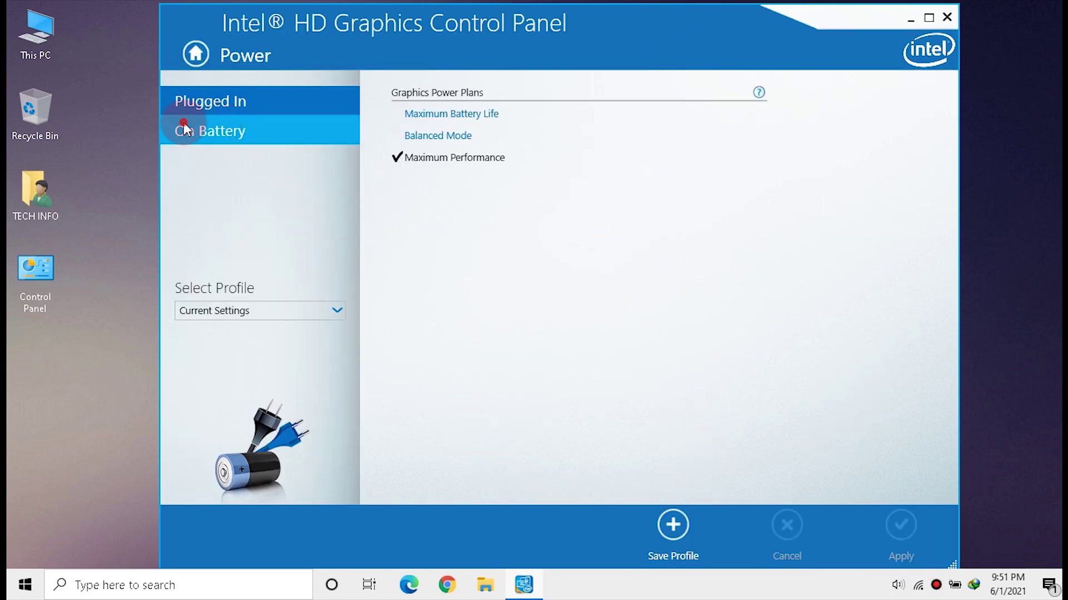
click(594, 203)
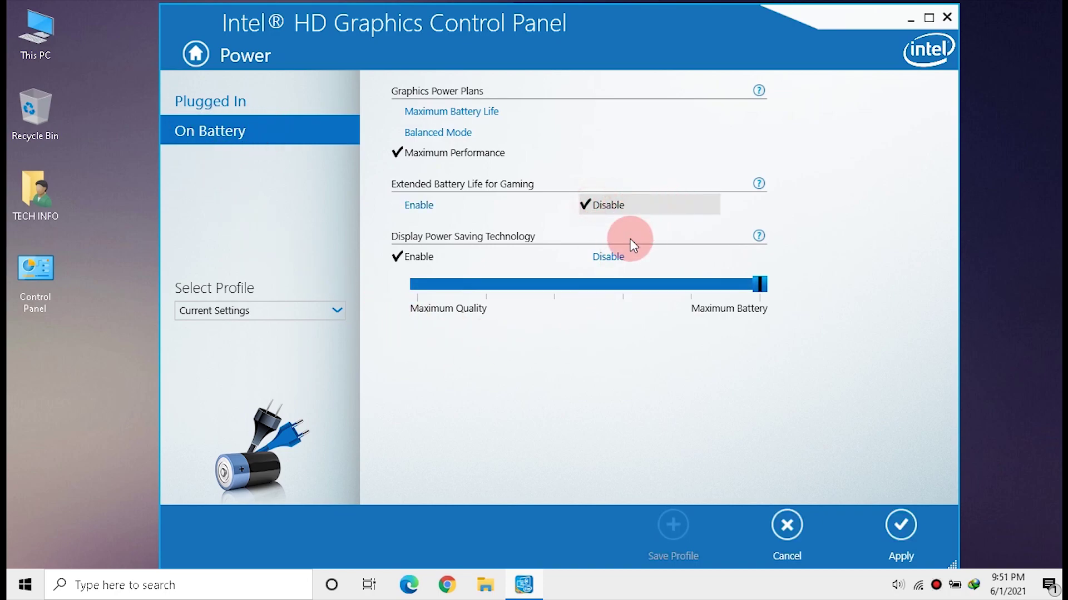
click(623, 257)
click(901, 522)
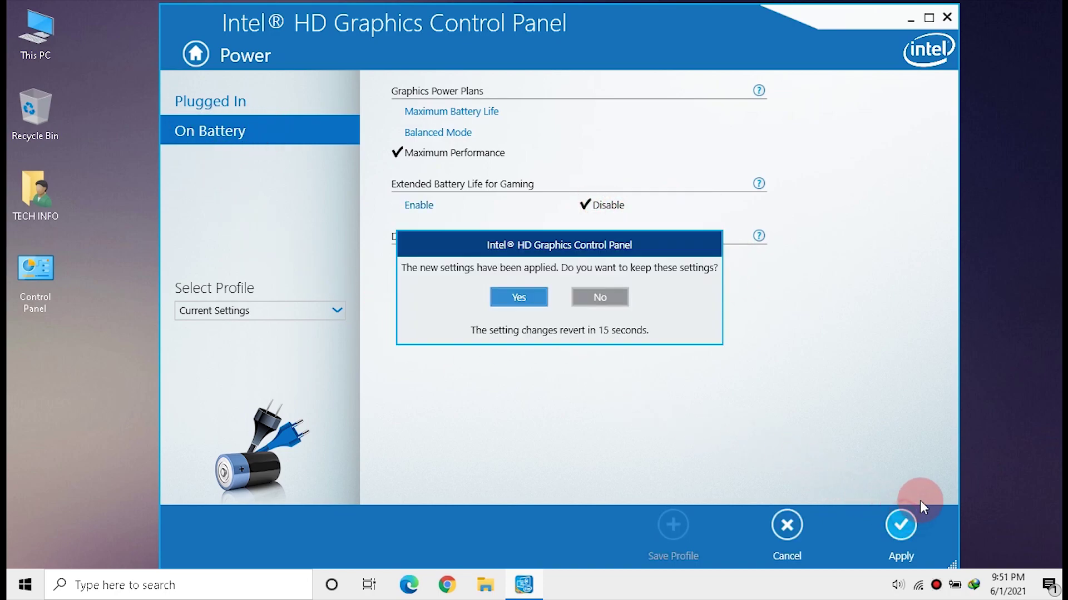
click(501, 293)
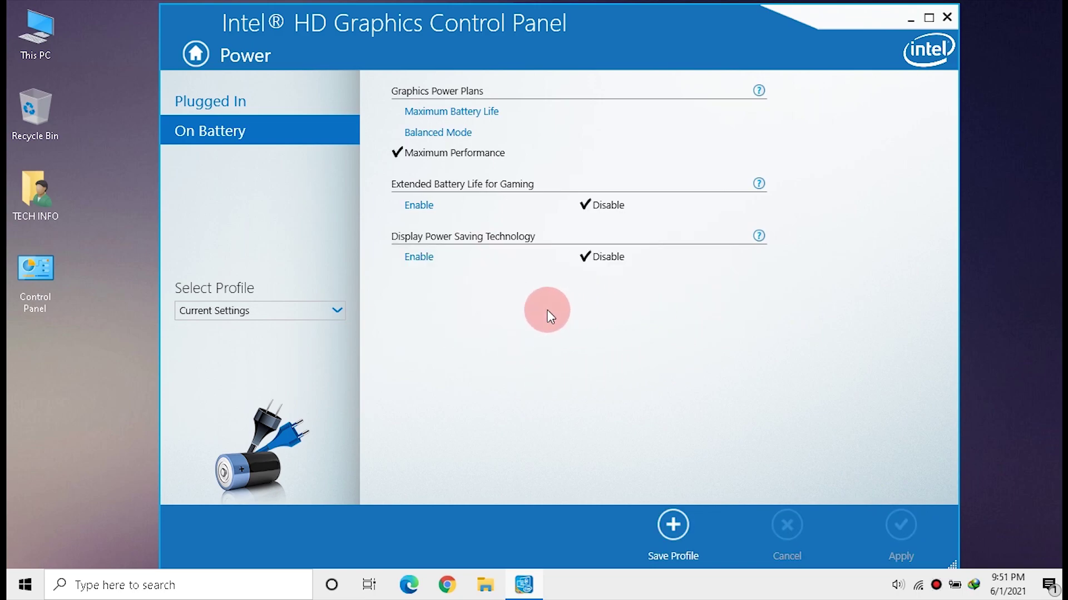
click(949, 20)
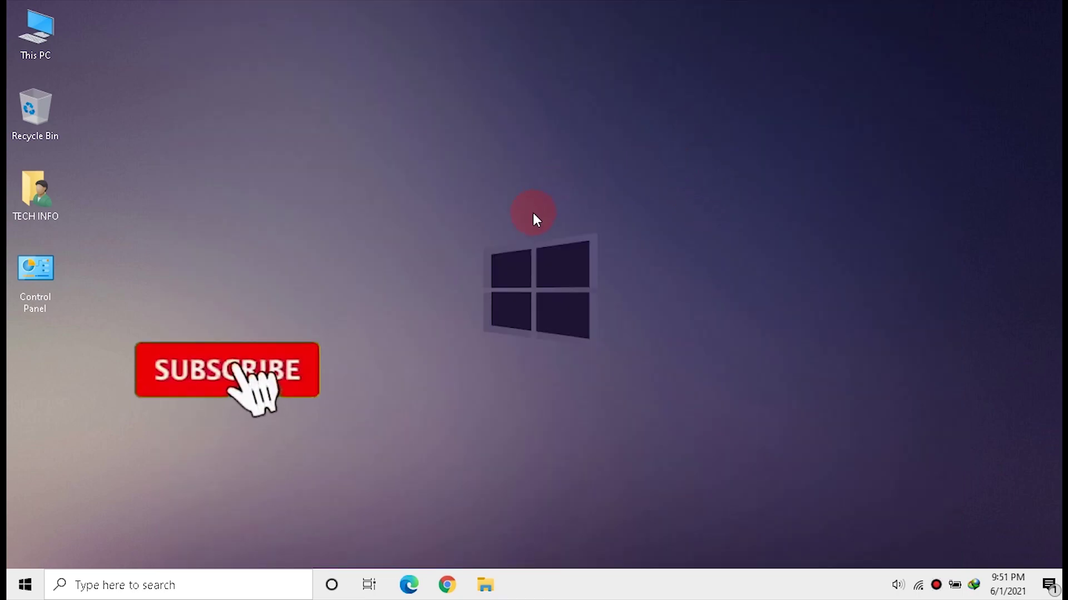